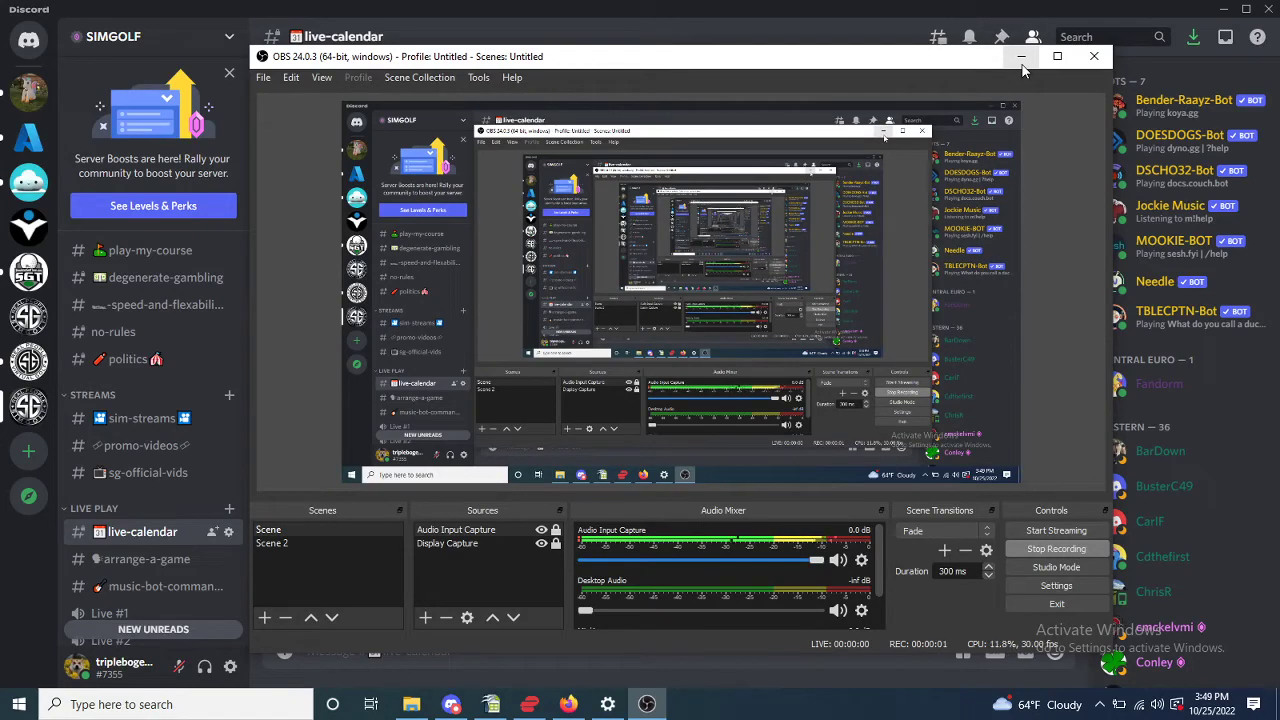
# Step: Minimize OBS and view the live-calendar channel's pinned messages in Discord
pyautogui.click(1021, 60)
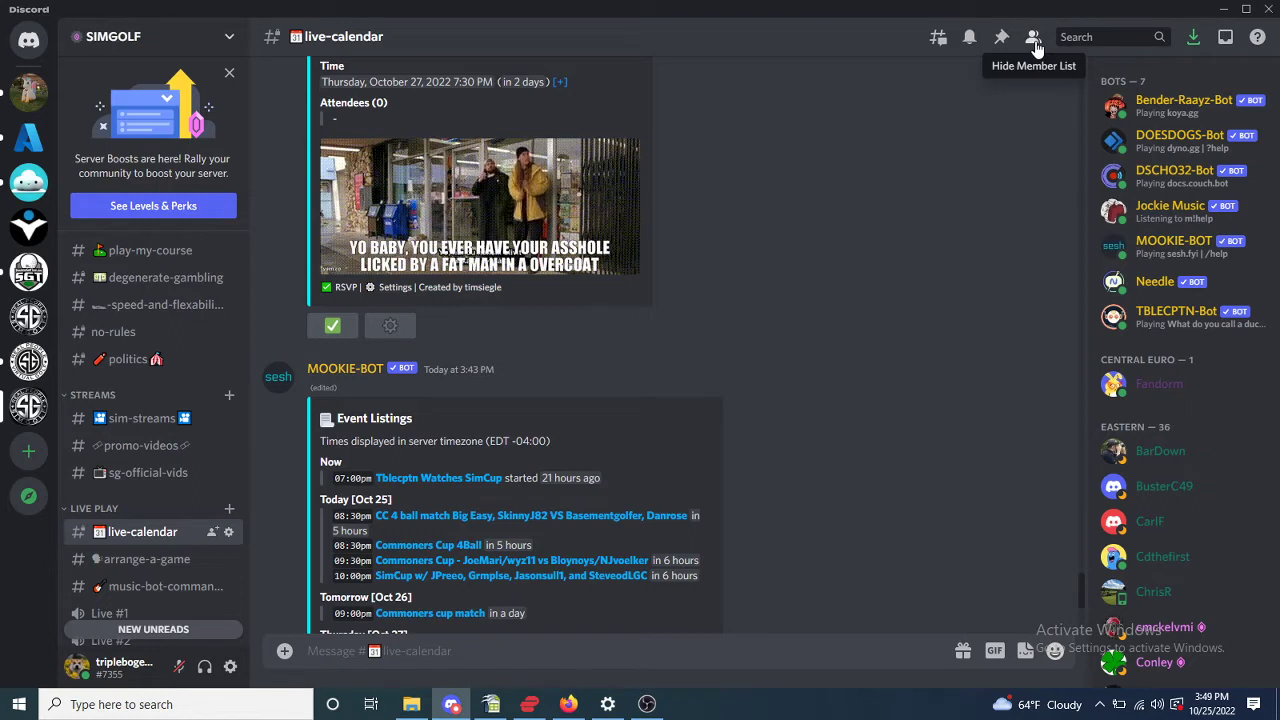
pyautogui.click(1001, 38)
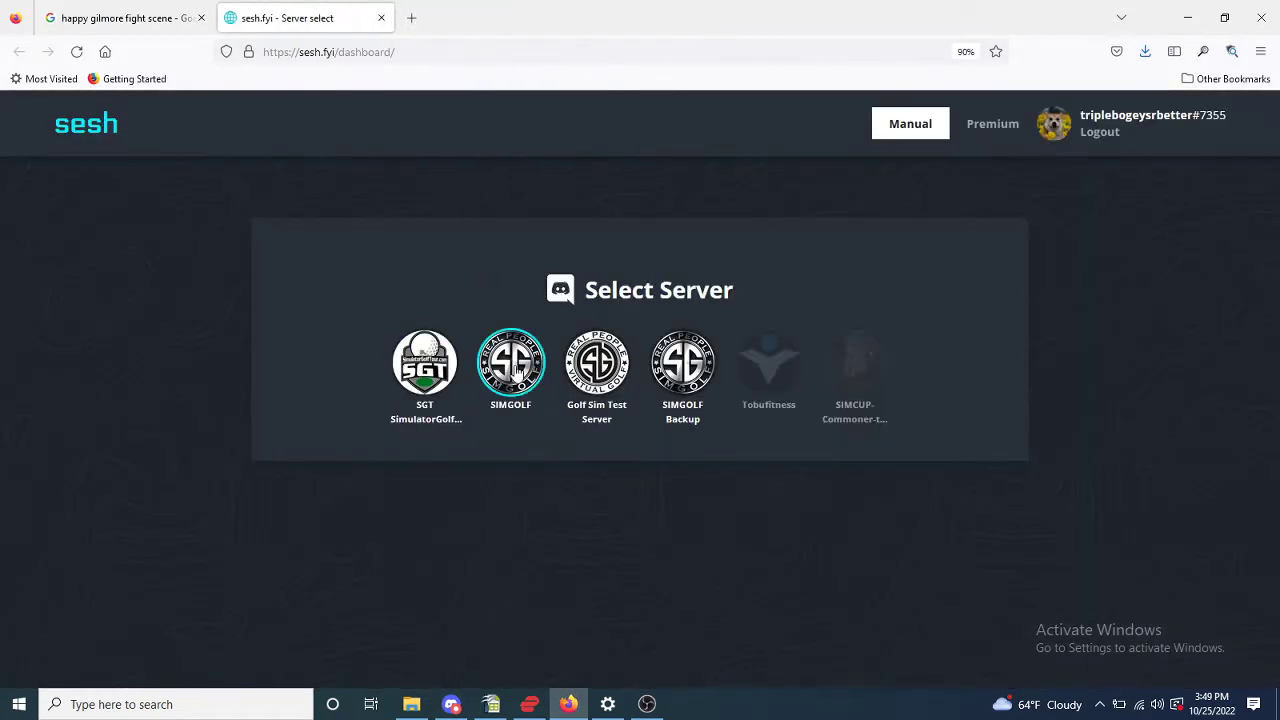
# Step: Start a new SIMGOLF event titled 'cc week 1 triple/ned'
pyautogui.click(511, 364)
pyautogui.click(609, 373)
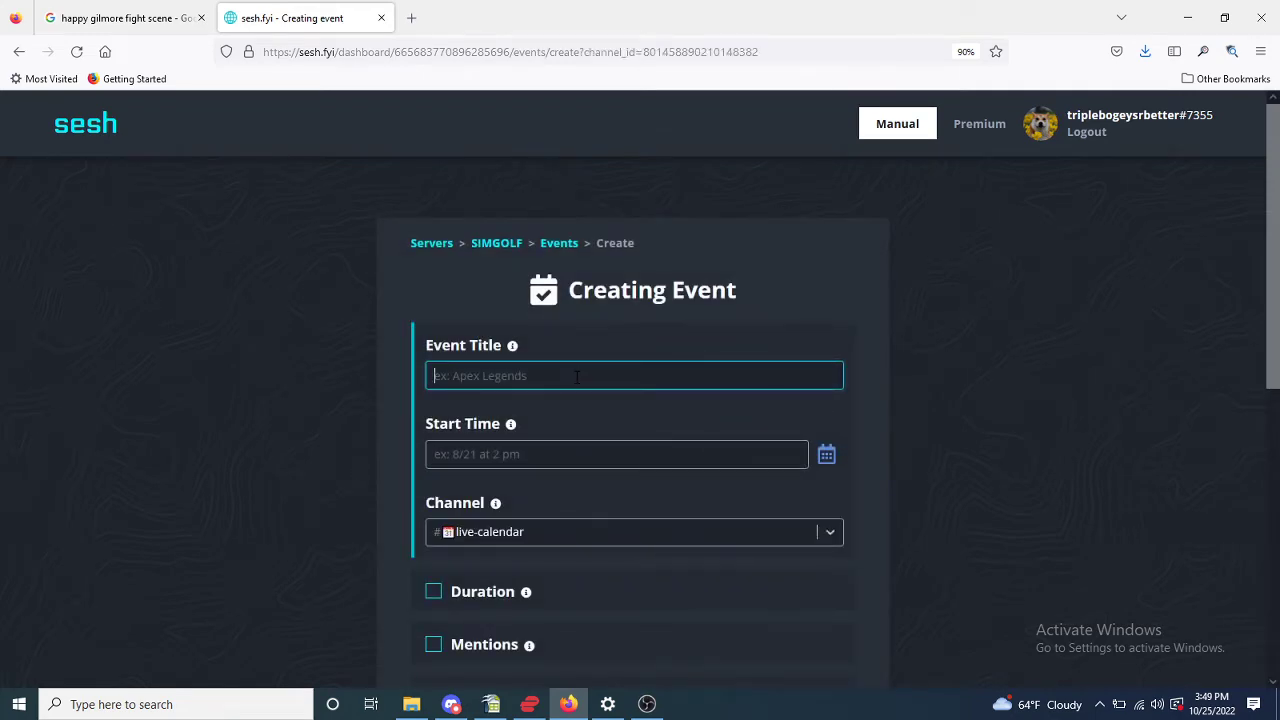
pyautogui.write('cc week 1 triple/ned')
# Step: Set the event start to 3:49 PM on Friday, Nov 04, 2022
pyautogui.click(829, 458)
pyautogui.click(598, 402)
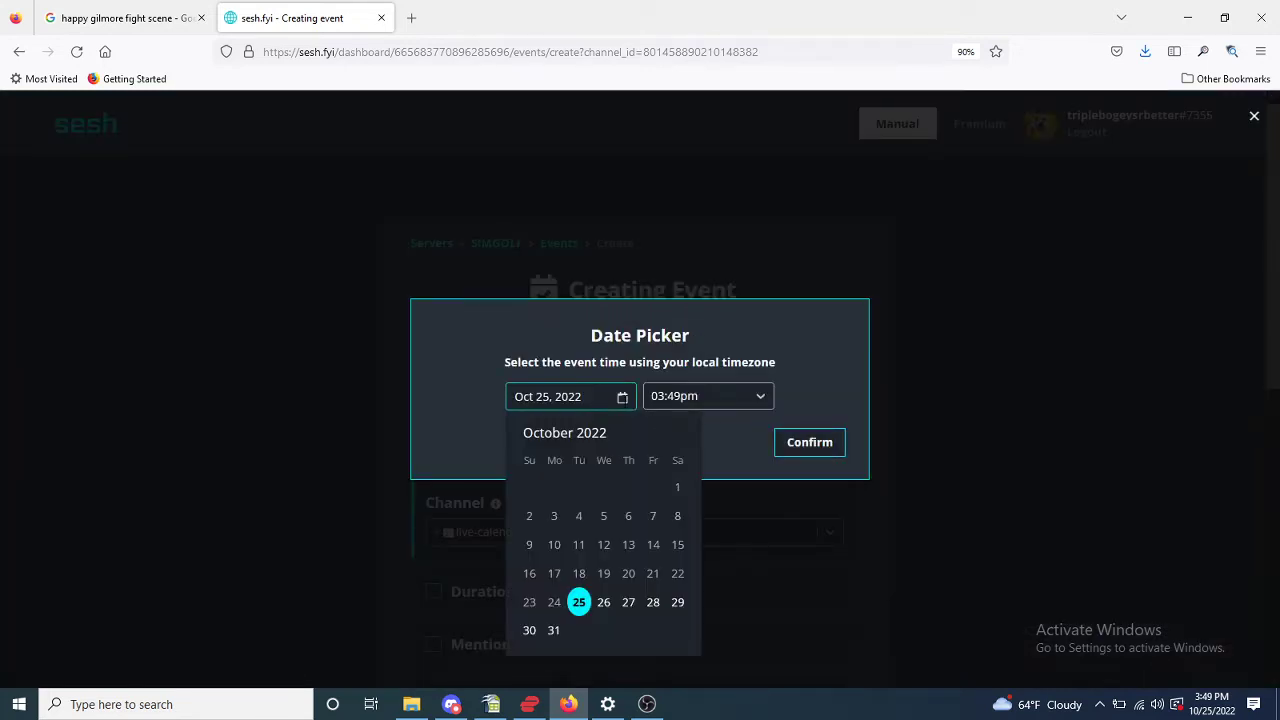
pyautogui.click(677, 431)
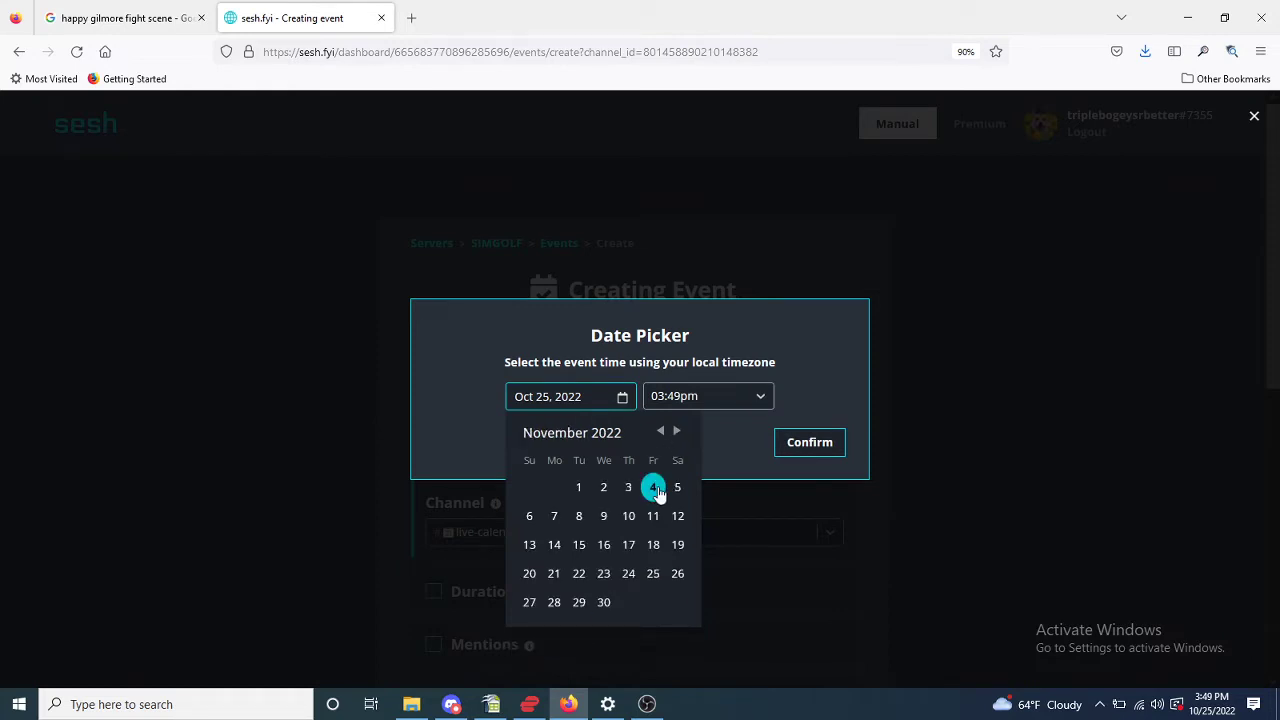
pyautogui.click(654, 487)
pyautogui.click(806, 447)
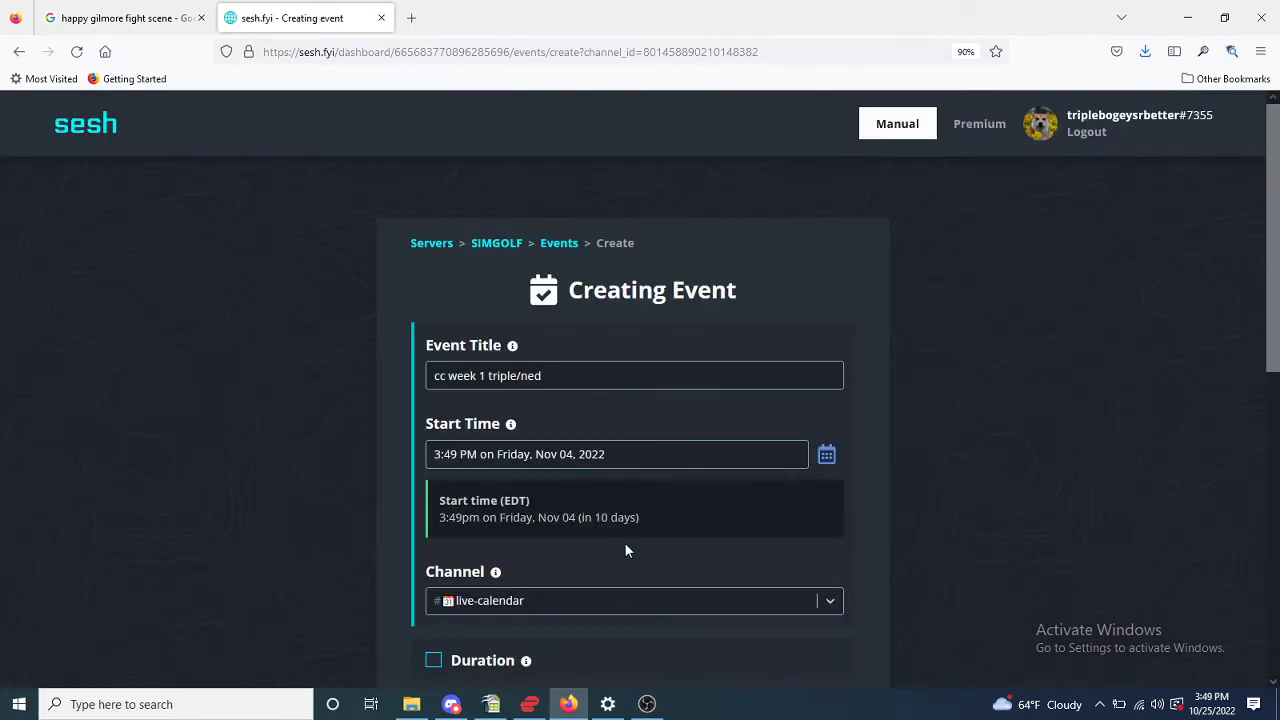
# Step: Enable Mentions and add two server members to the On Event Create users list
pyautogui.scroll(-2, 580, 530)
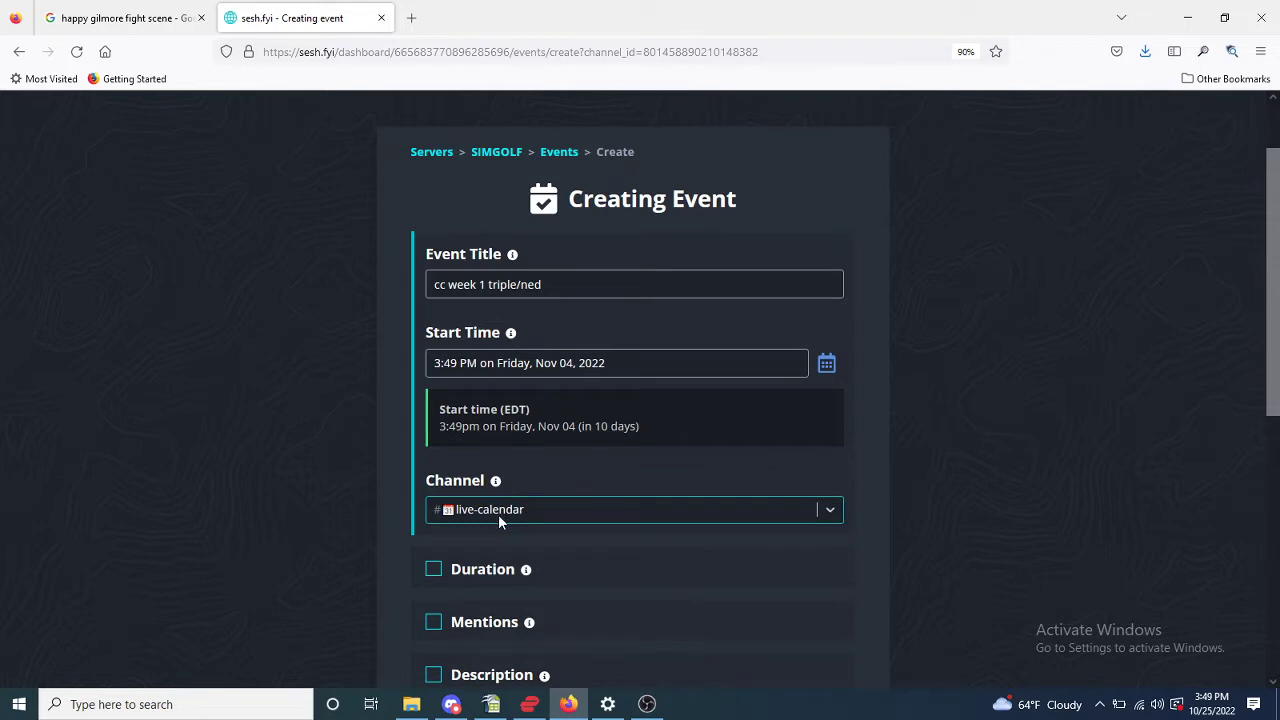
pyautogui.scroll(-1, 478, 570)
pyautogui.scroll(-3, 478, 573)
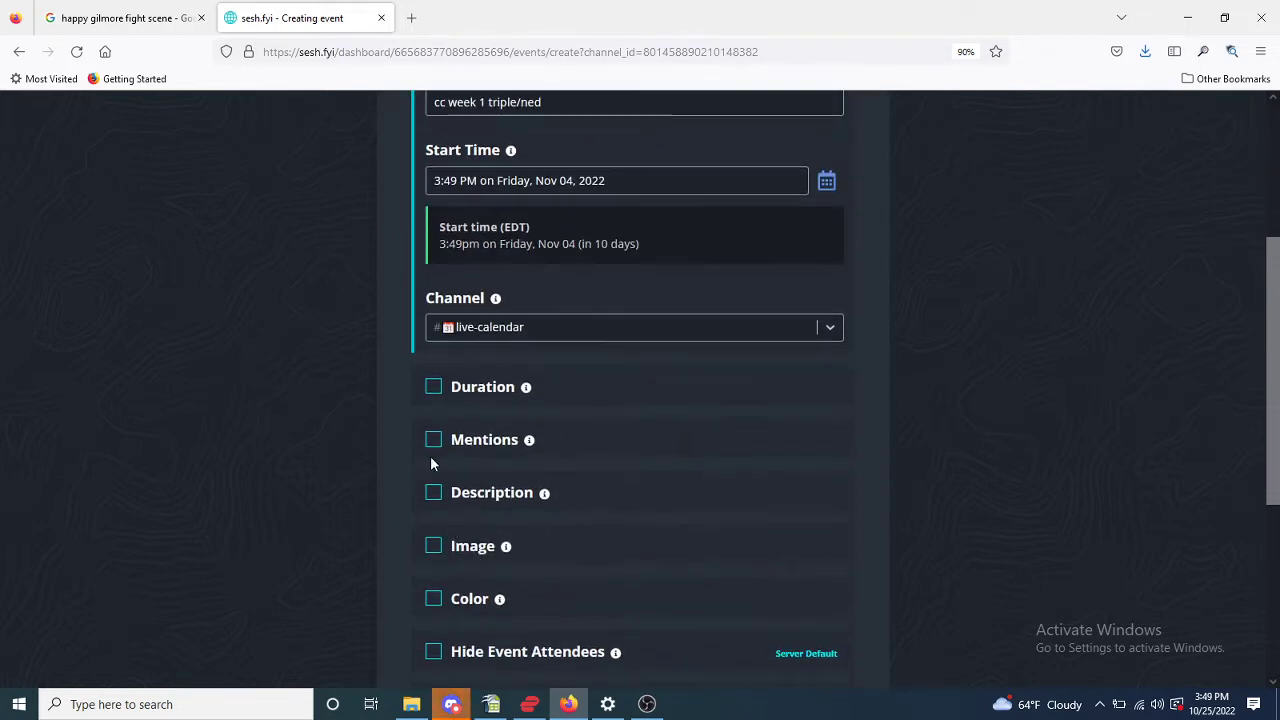
pyautogui.click(433, 442)
pyautogui.click(492, 524)
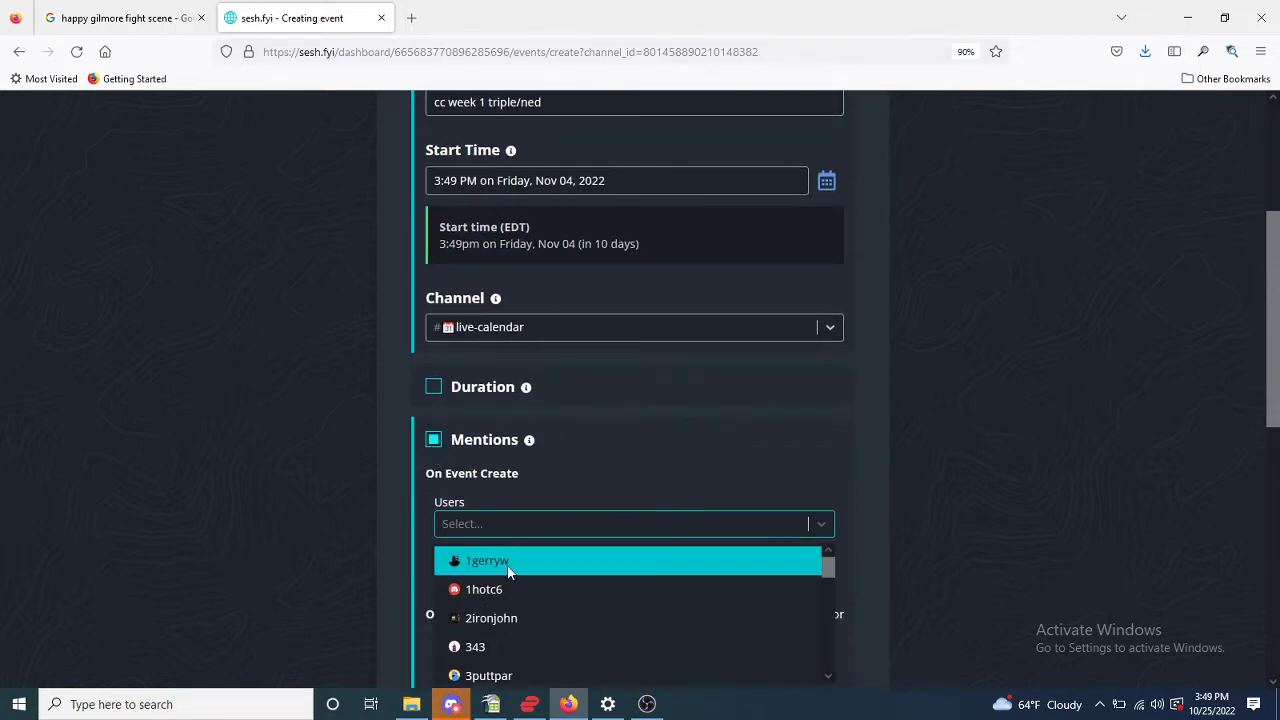
pyautogui.write('tr')
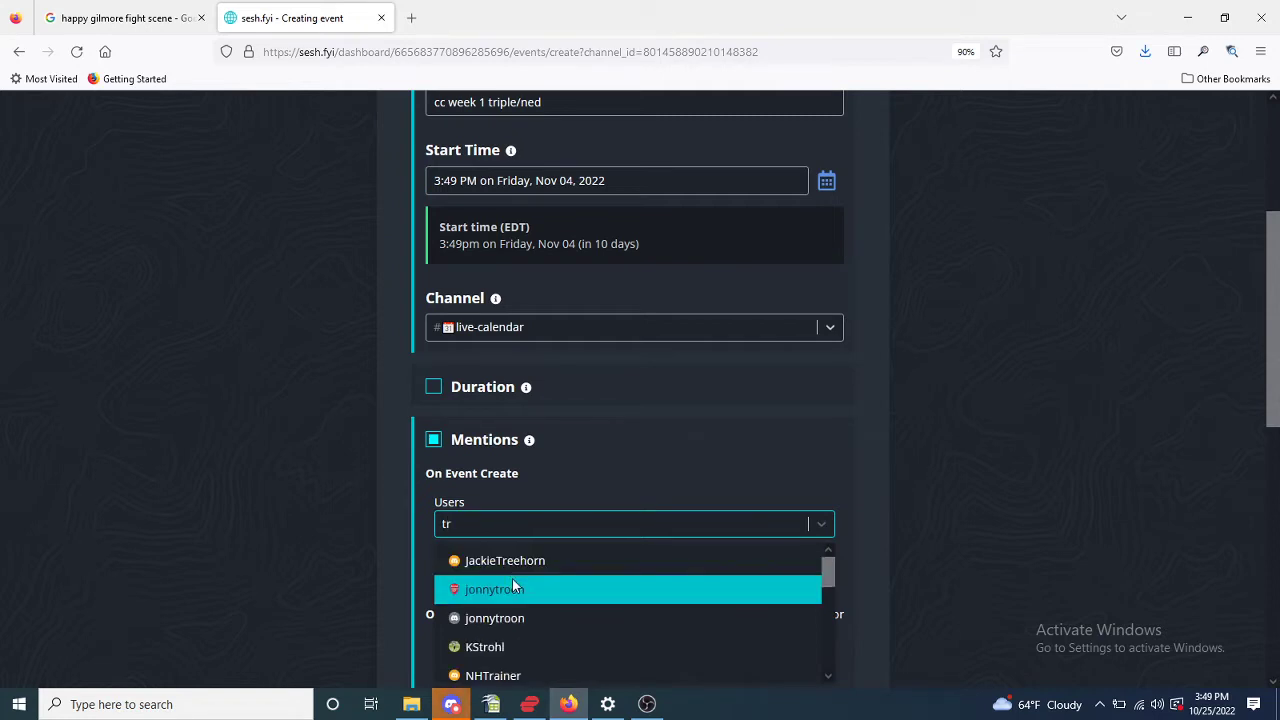
pyautogui.write('ip')
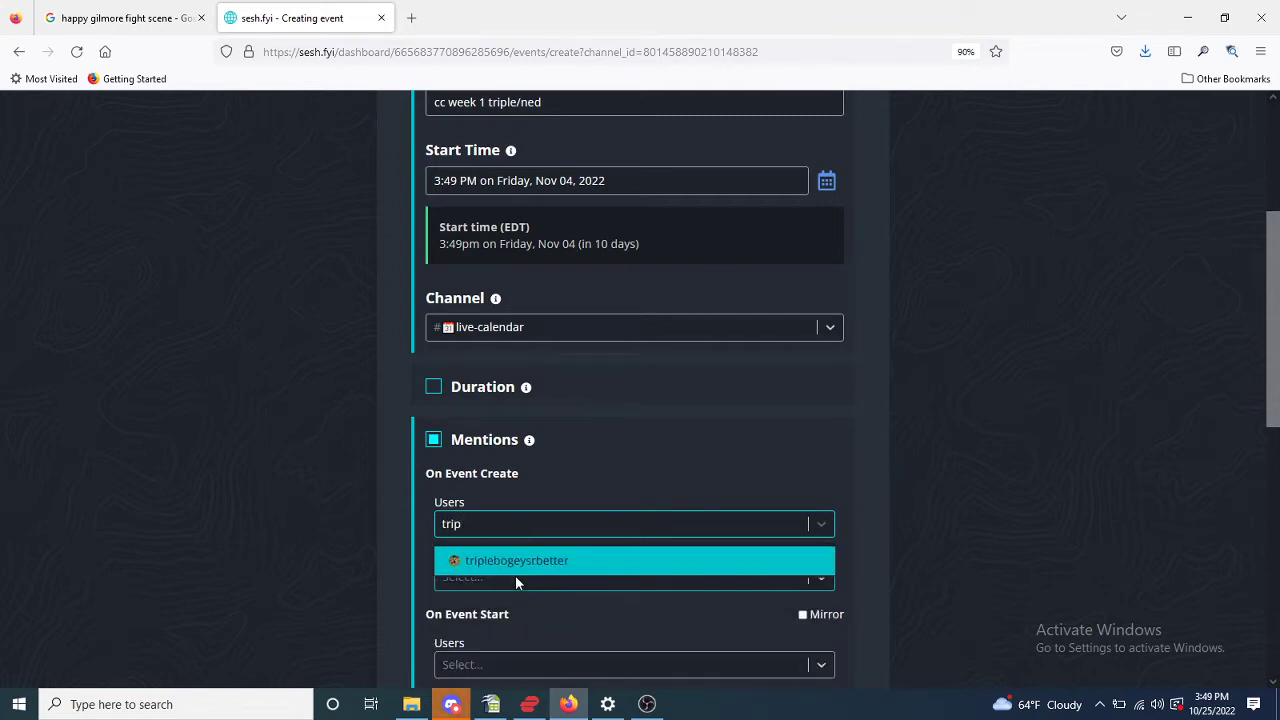
pyautogui.click(521, 564)
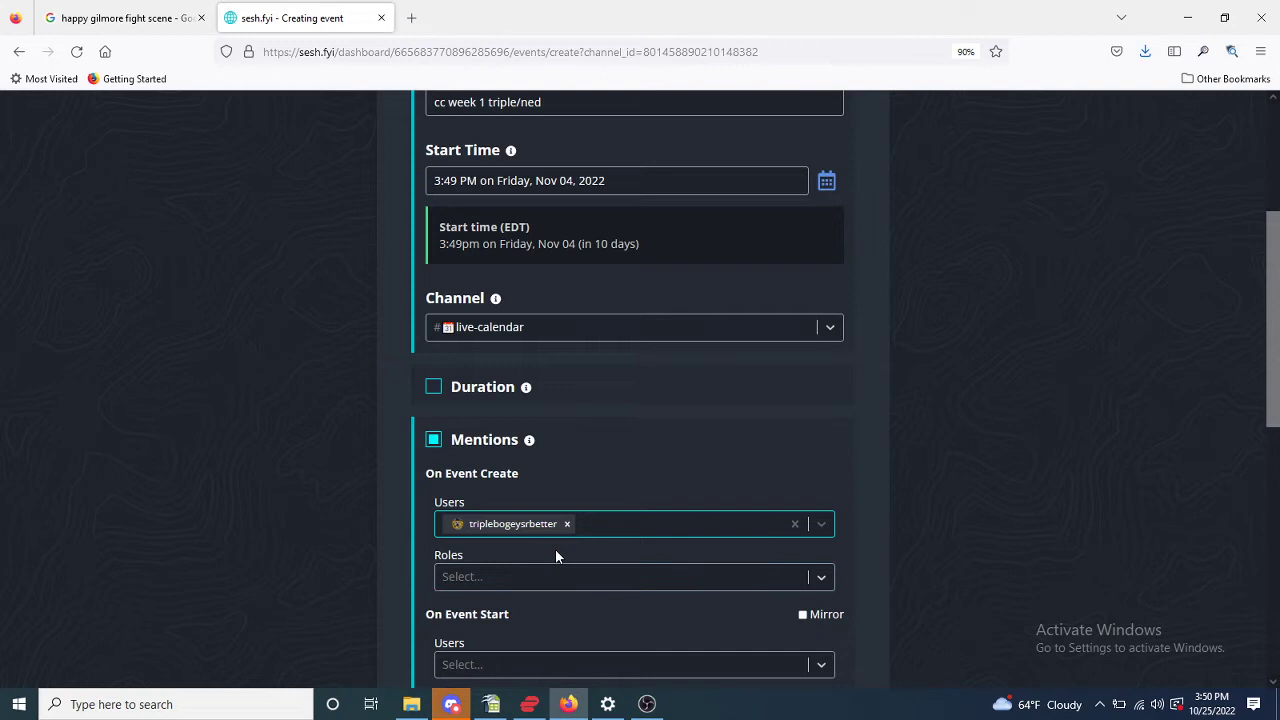
pyautogui.write('mor')
pyautogui.click(556, 558)
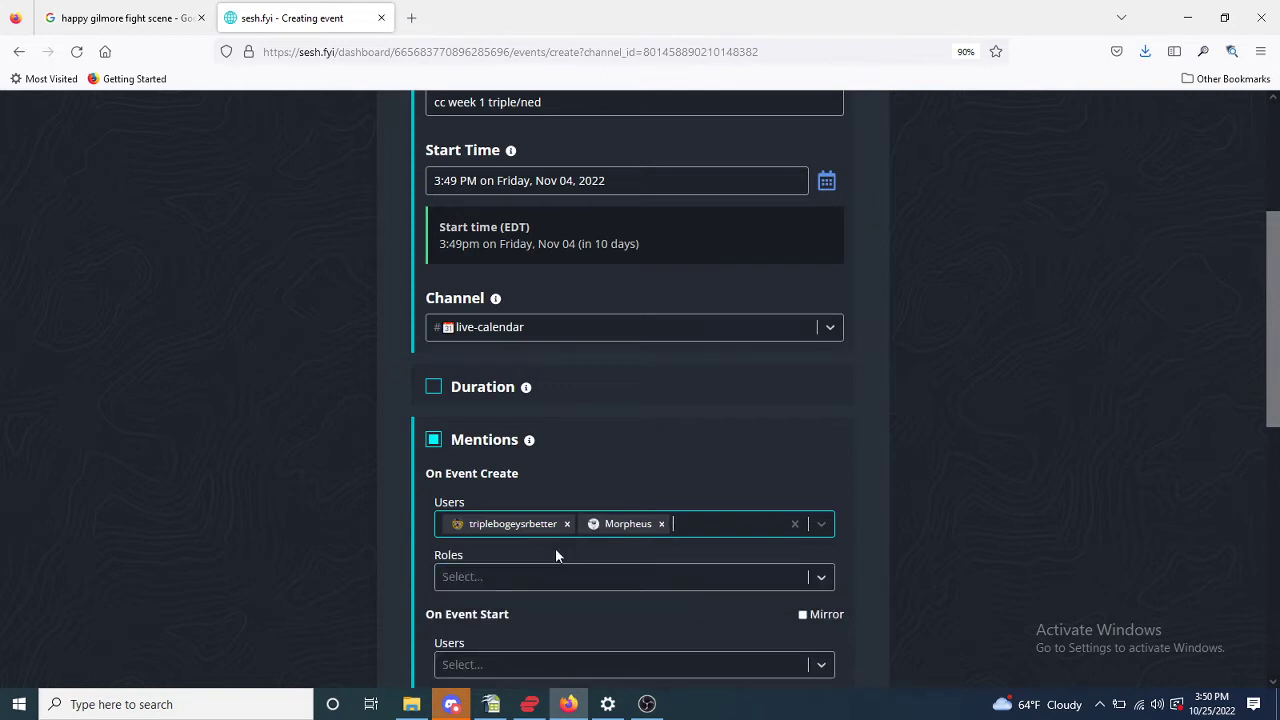
pyautogui.scroll(-3, 598, 494)
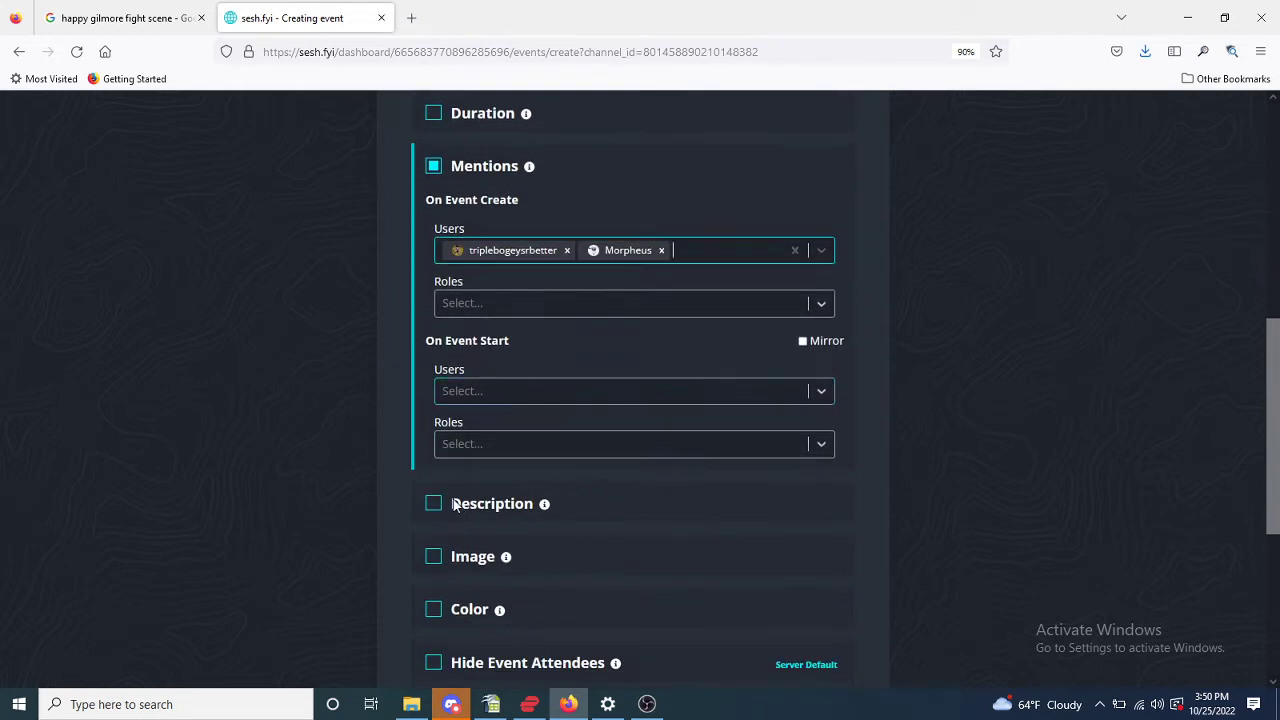
# Step: Add the description 'demo for the calendar' and switch on the event image
pyautogui.click(434, 505)
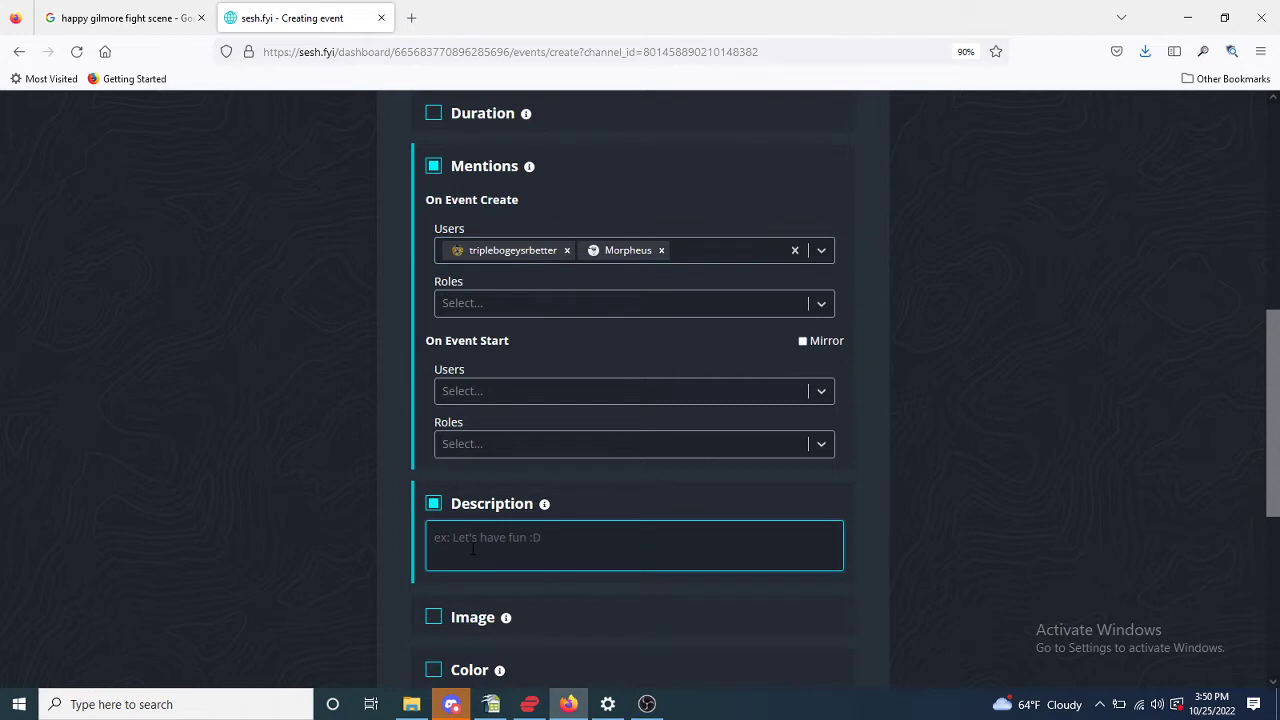
pyautogui.write('demo for the calendar')
pyautogui.click(435, 619)
pyautogui.scroll(-2, 500, 590)
# Step: Copy the fight-scene picture's image link from the Google Images results
pyautogui.click(532, 466)
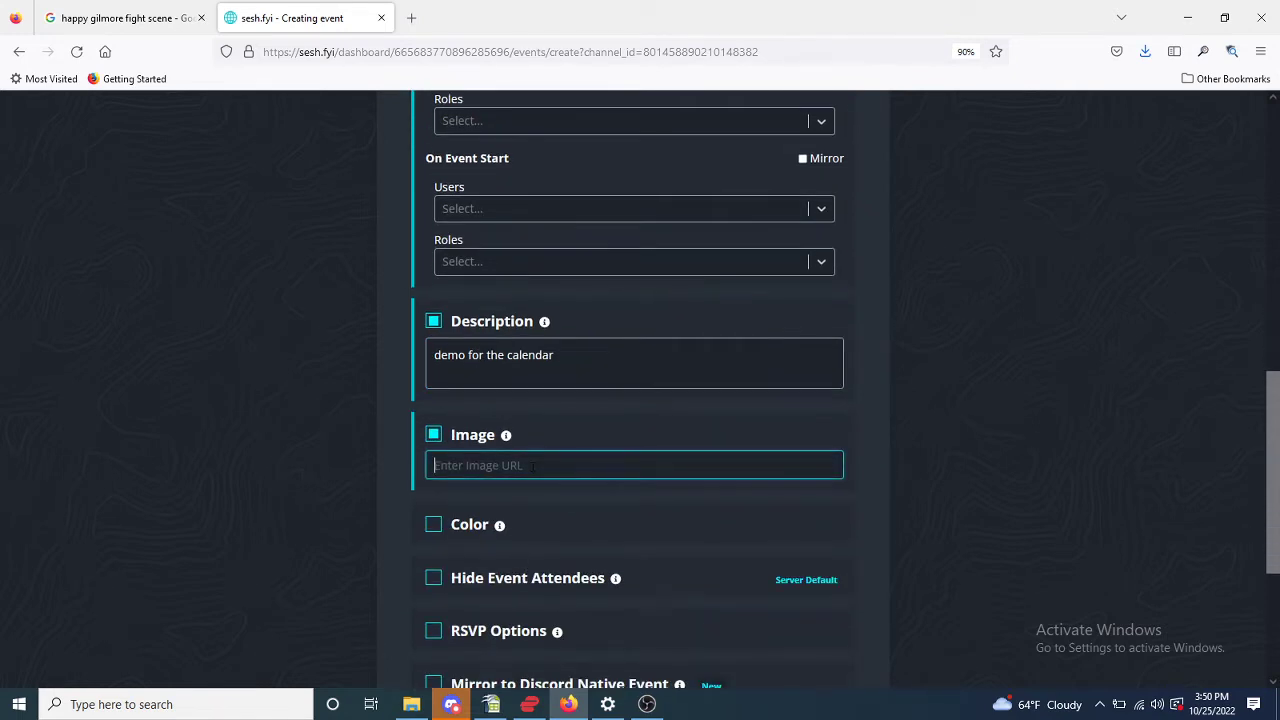
pyautogui.click(128, 18)
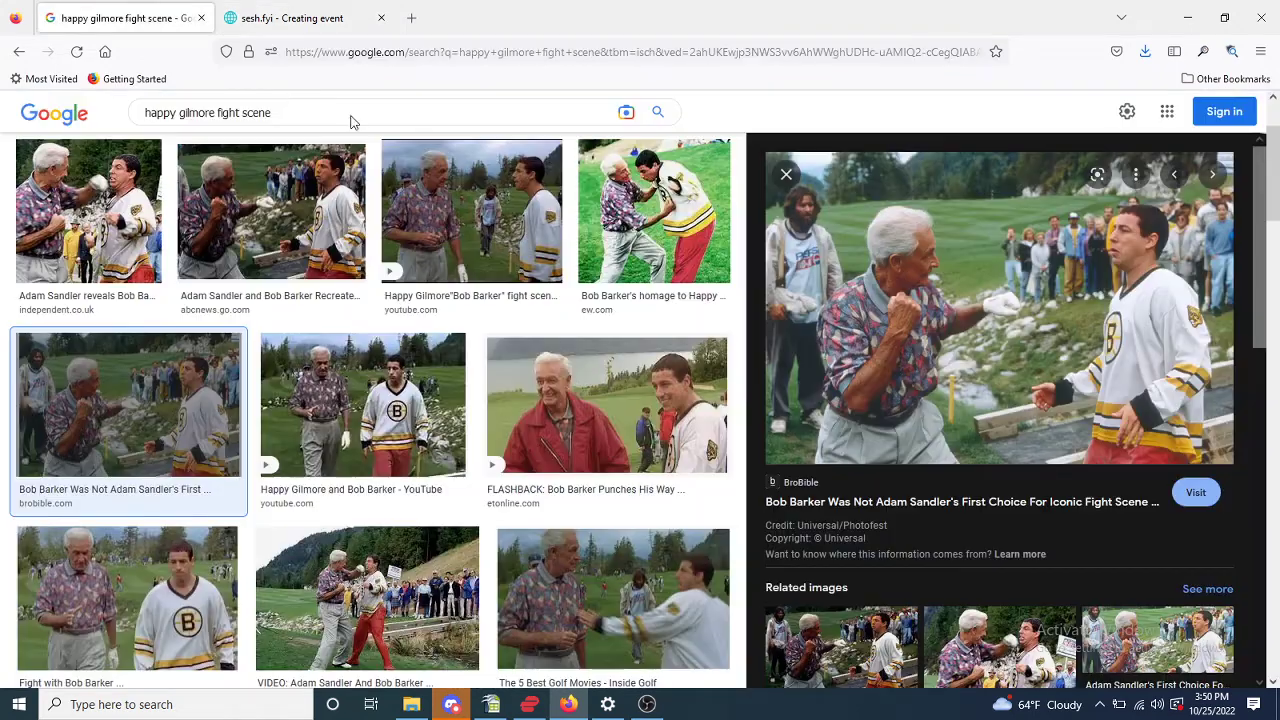
pyautogui.rightClick(936, 250)
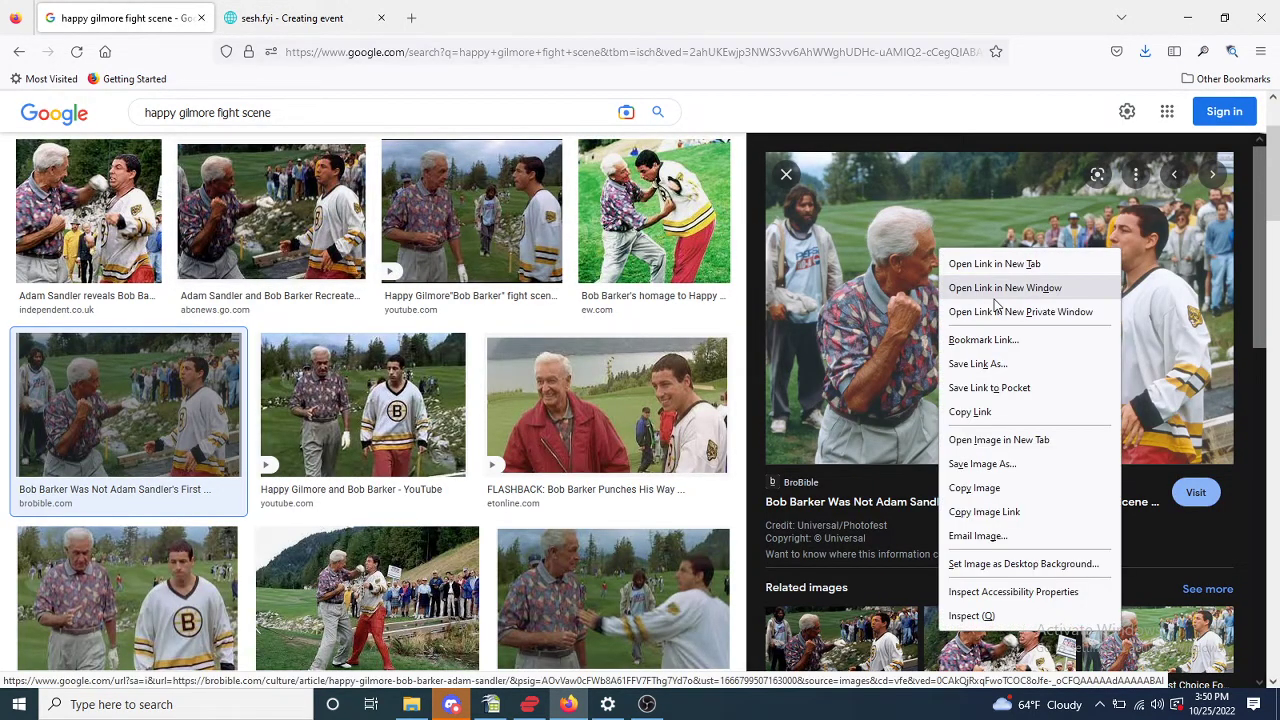
pyautogui.click(1004, 512)
# Step: Paste the copied fight-scene image link into the event's Image URL field
pyautogui.click(303, 22)
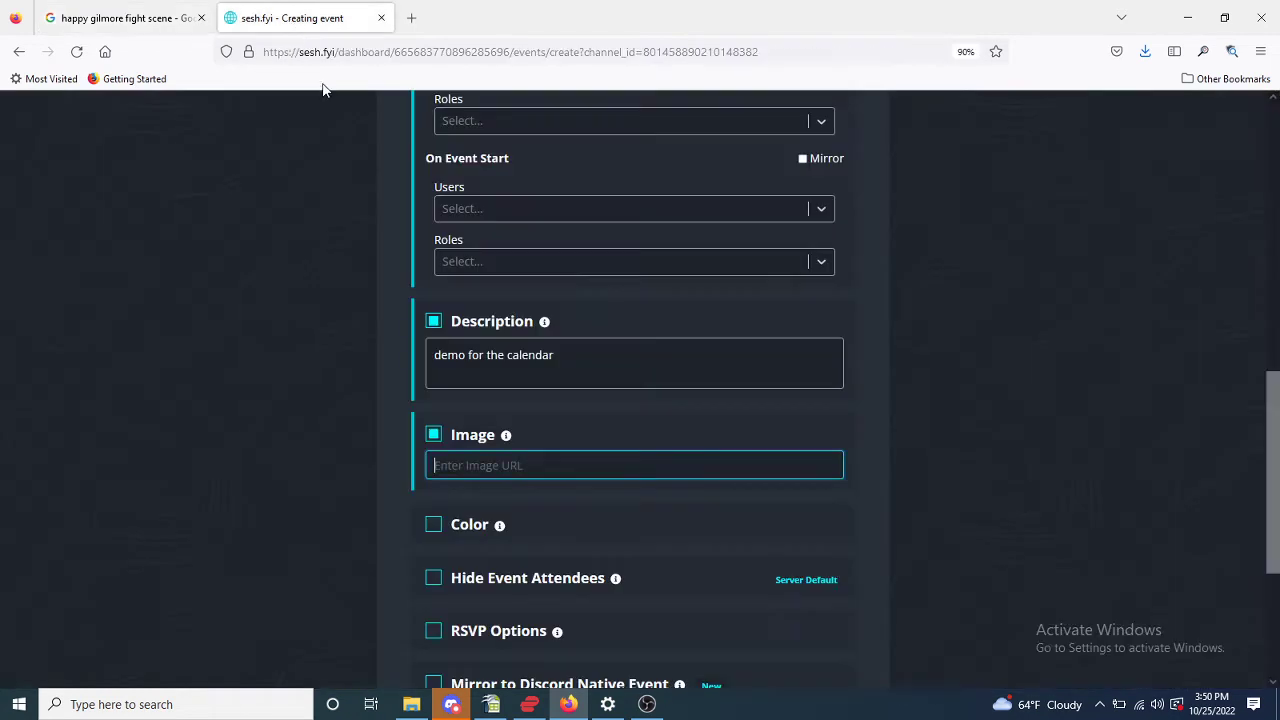
pyautogui.hotkey('ctrl', 'v')
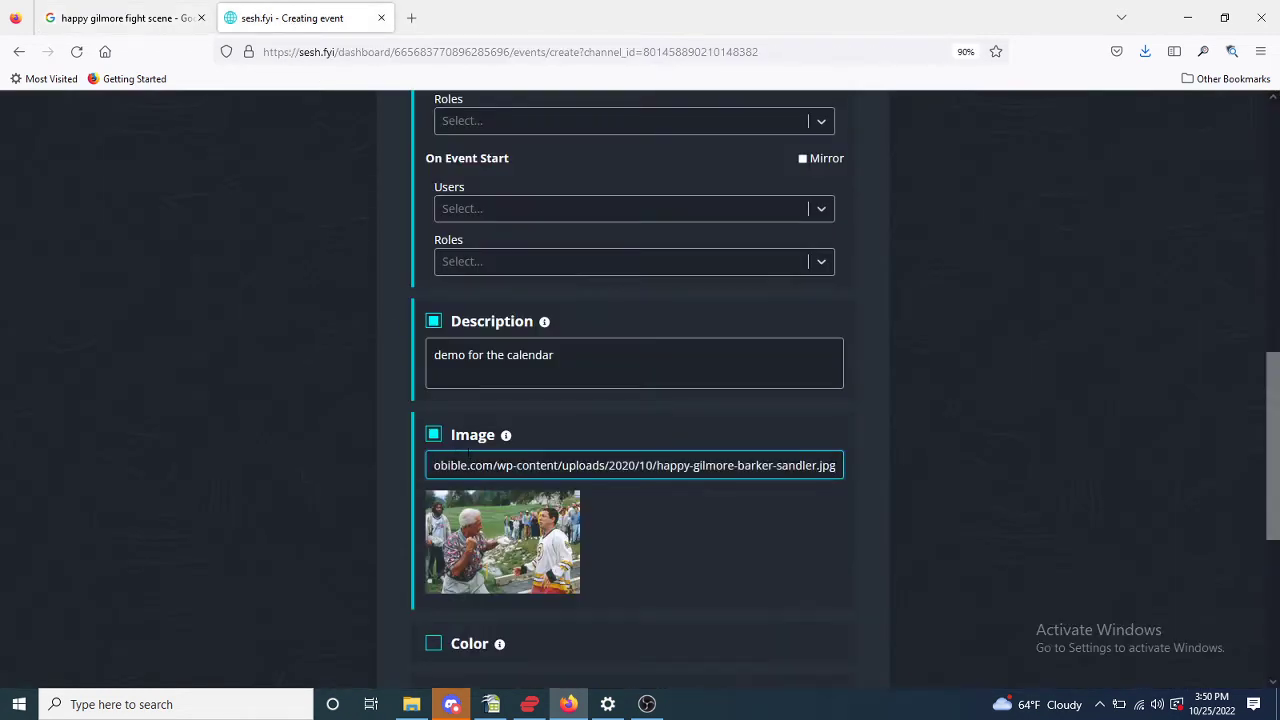
pyautogui.scroll(-1, 560, 455)
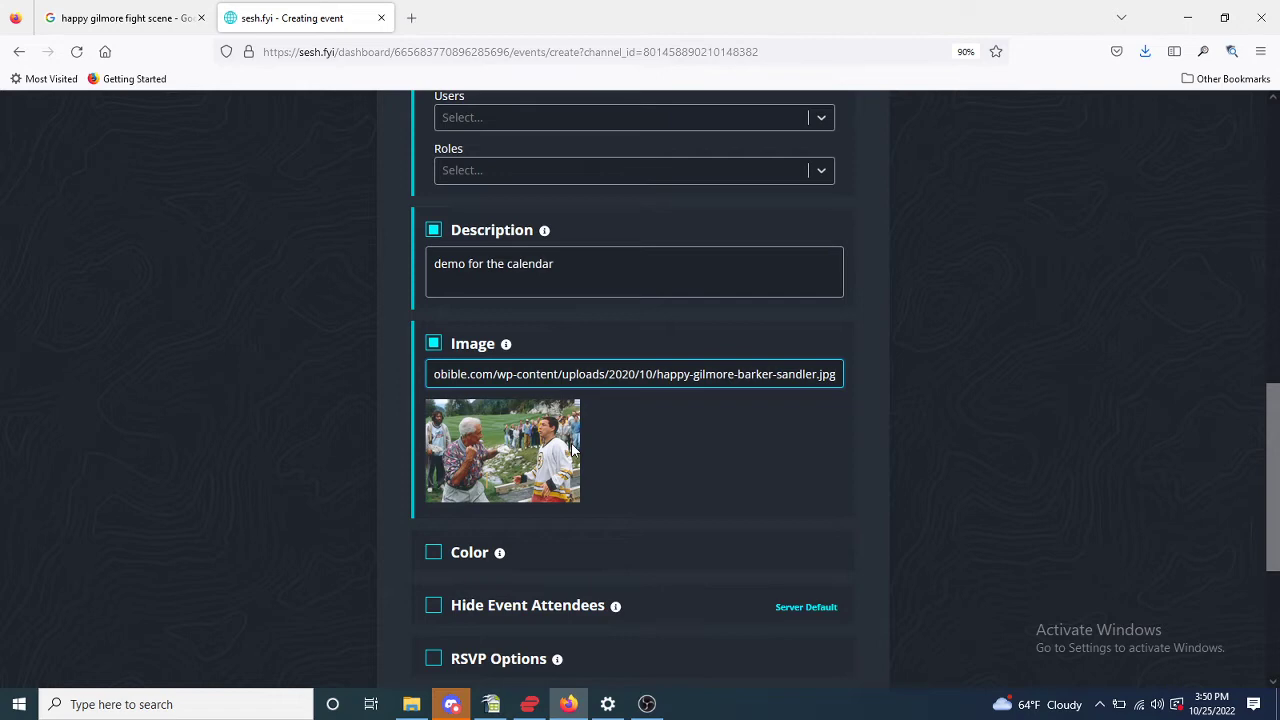
pyautogui.scroll(-3, 572, 450)
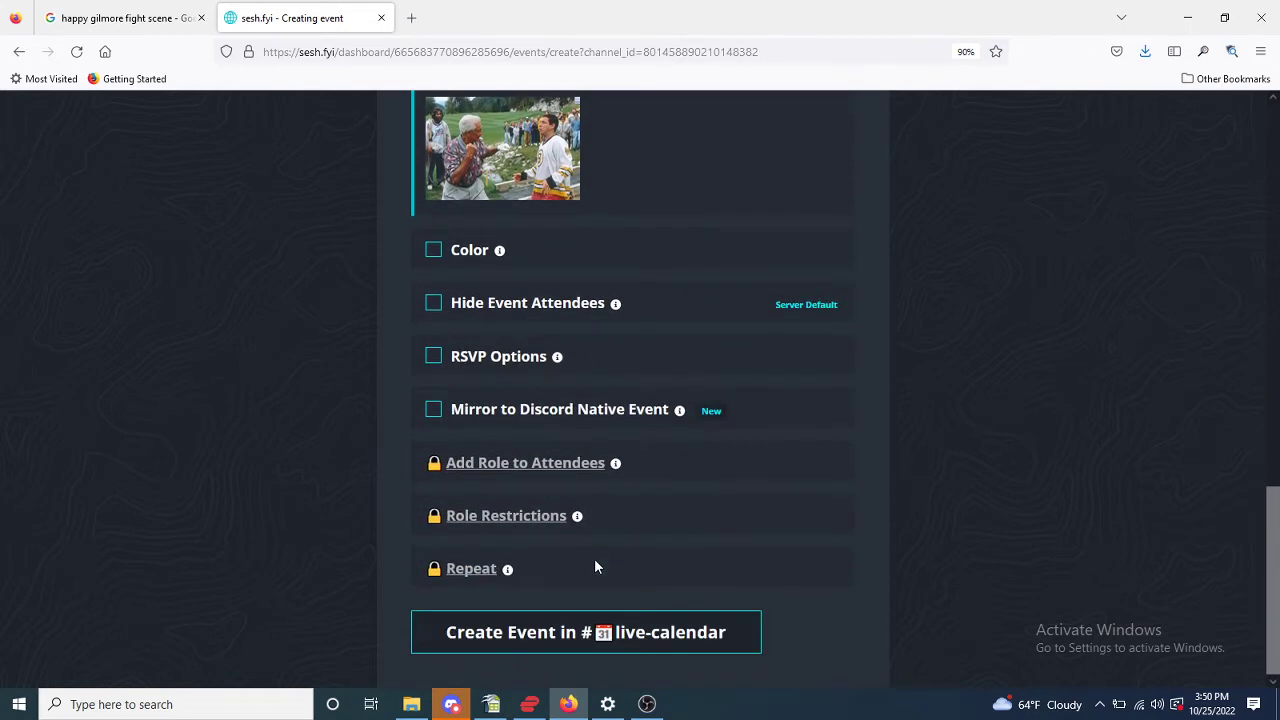
pyautogui.scroll(4, 604, 401)
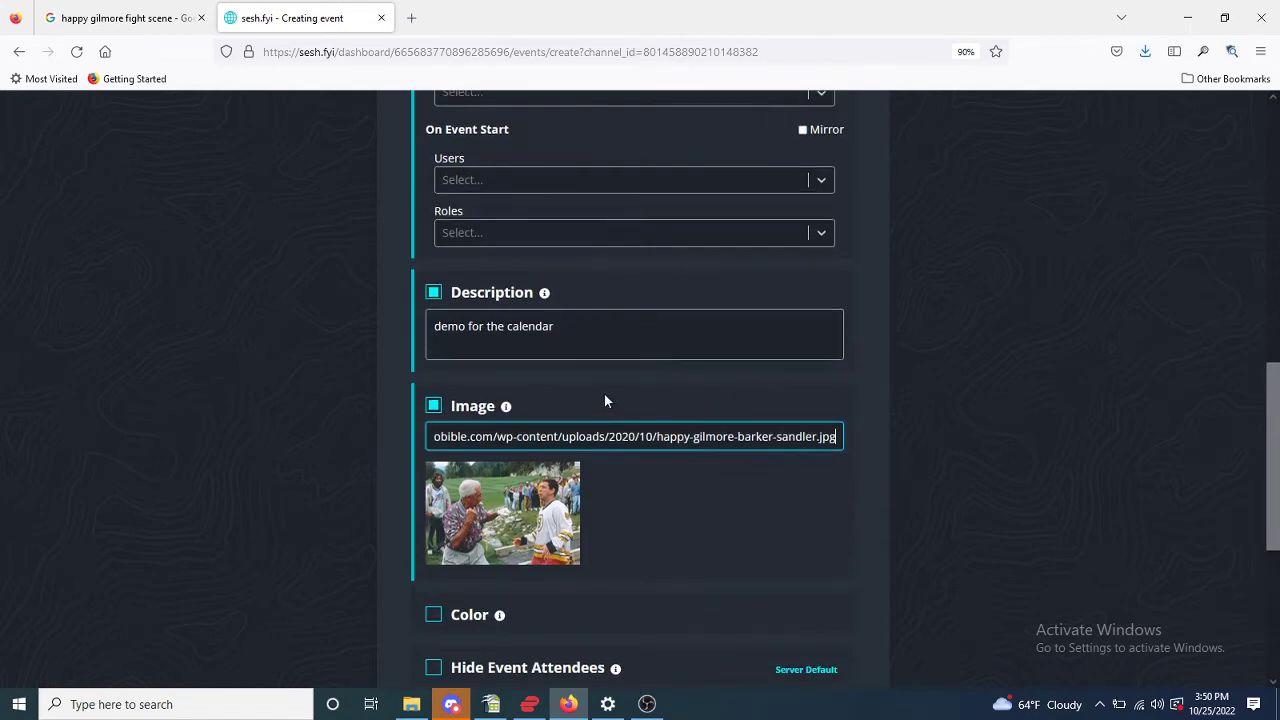
# Step: Replace the invalid image URL with the working link and create the event in #live-calendar
pyautogui.moveTo(620, 436); pyautogui.dragTo(513, 436)
pyautogui.press('BackSpace')
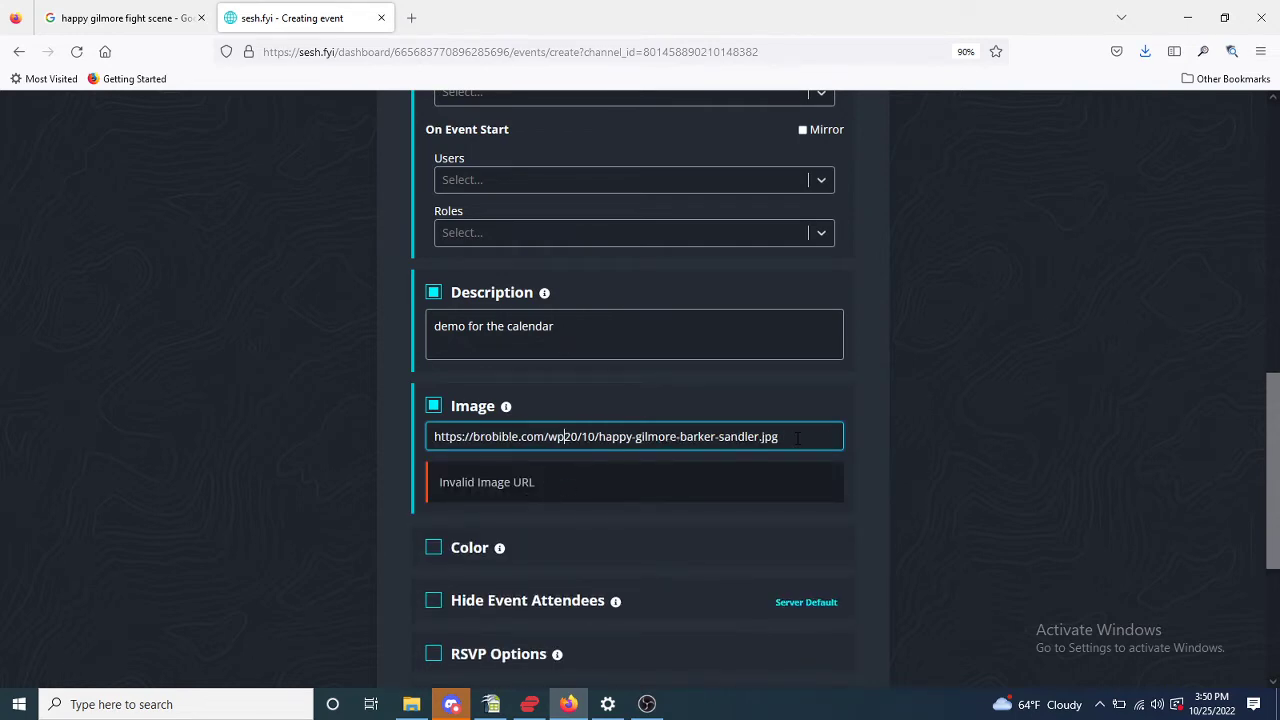
pyautogui.moveTo(797, 438); pyautogui.dragTo(353, 451)
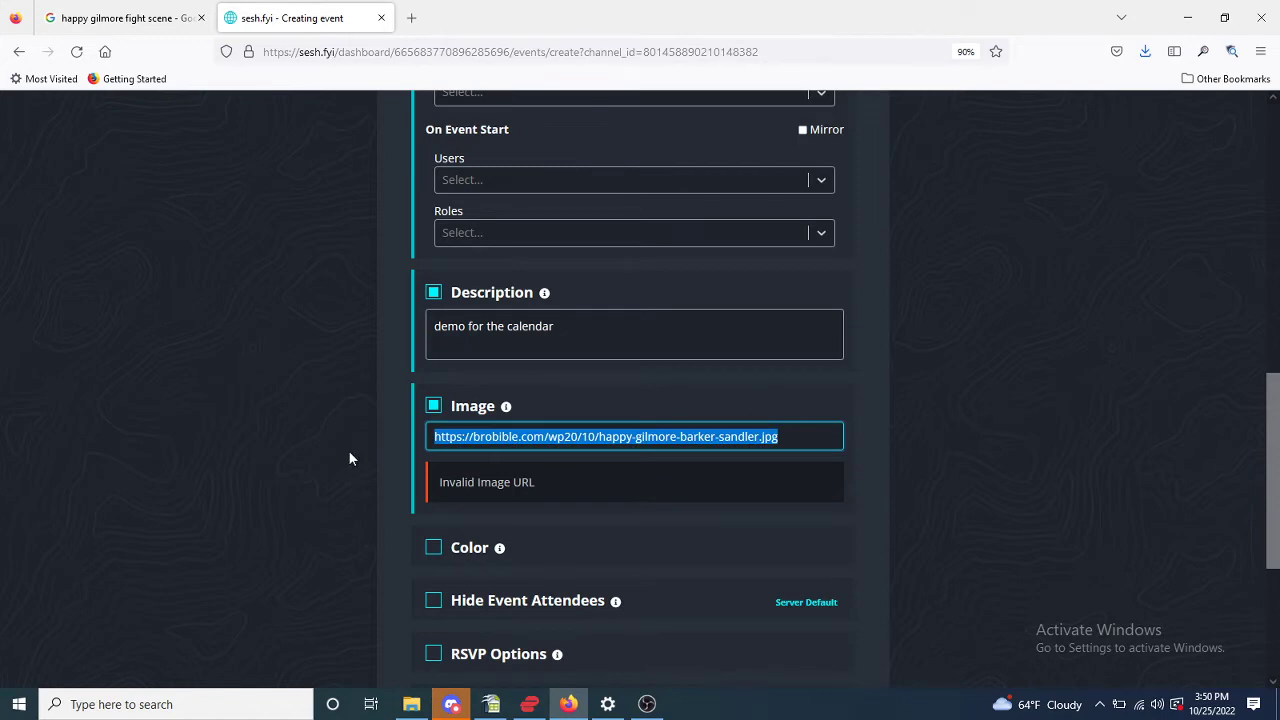
pyautogui.hotkey('ctrl', 'v')
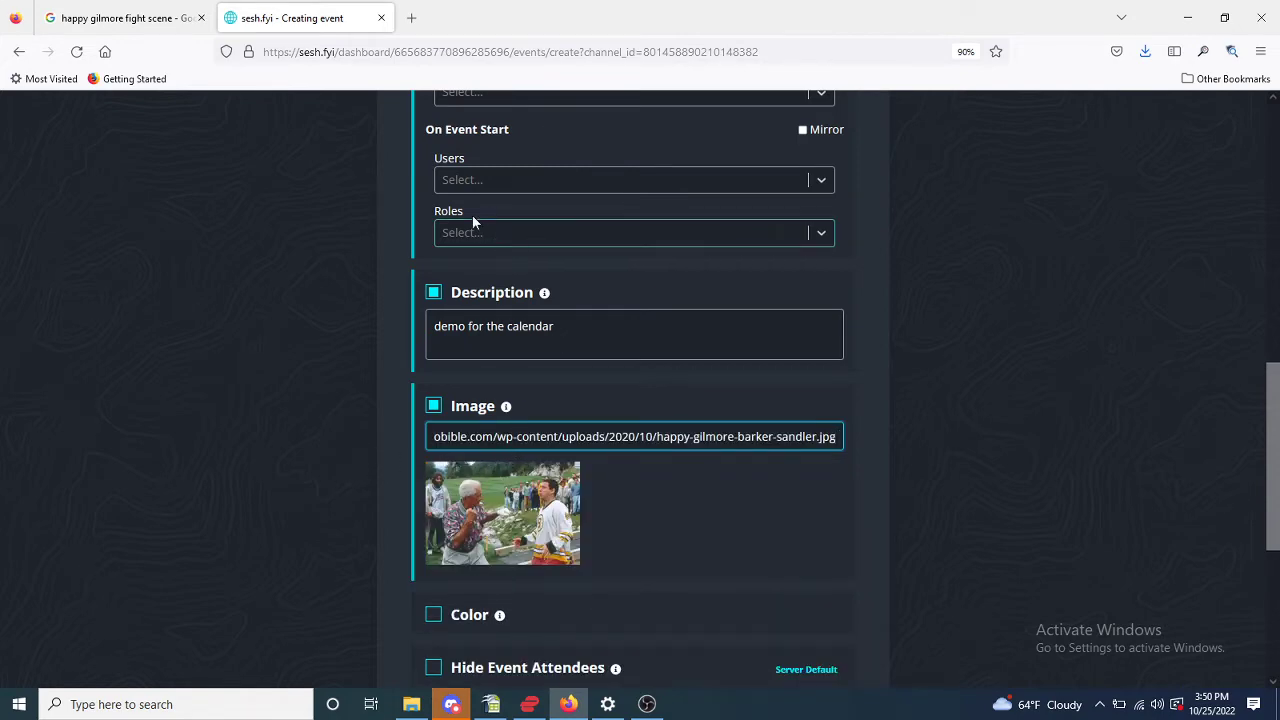
pyautogui.scroll(-3, 639, 417)
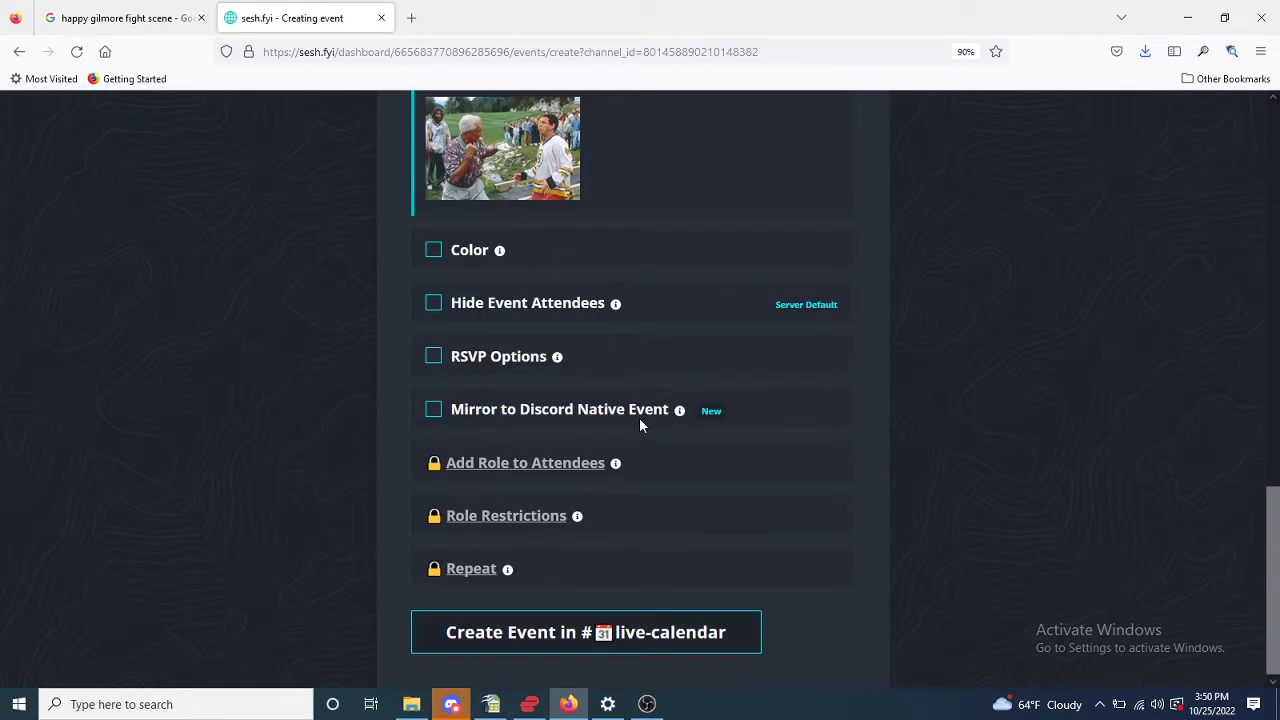
pyautogui.click(594, 640)
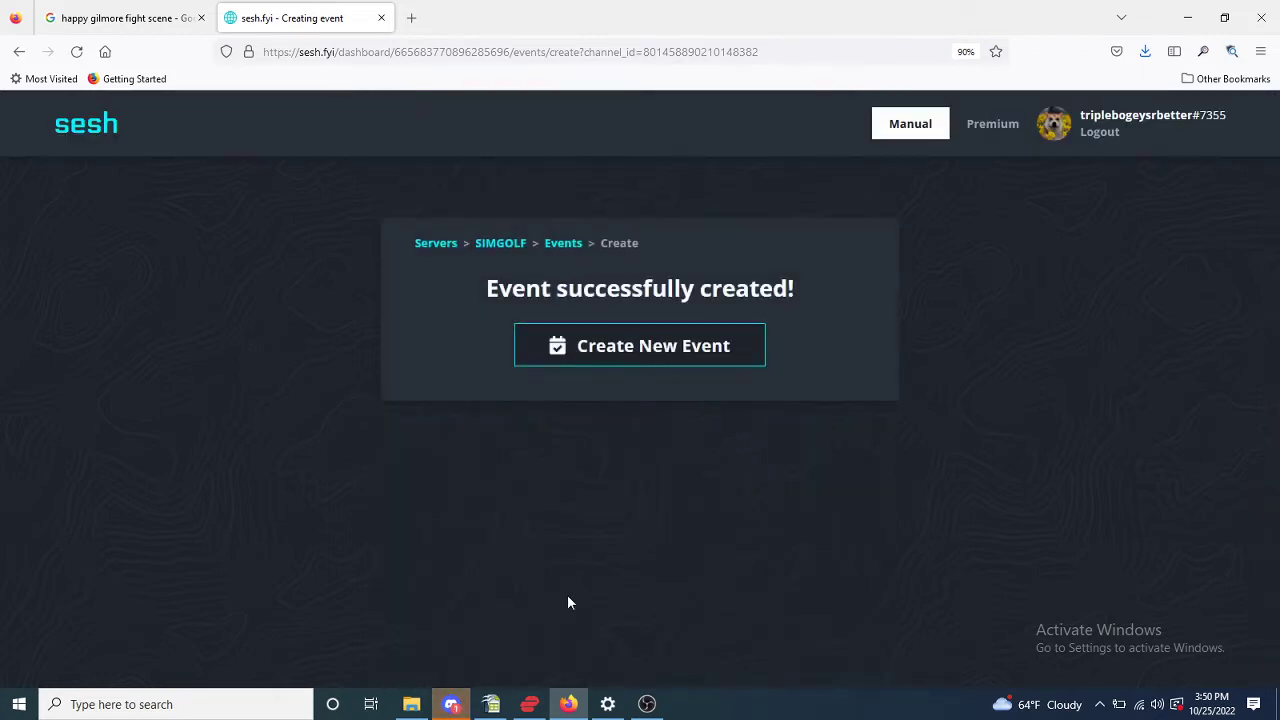
# Step: In Discord, close the pinned messages and RSVP ✅ to the cc week 1 triple/ned event
pyautogui.click(449, 708)
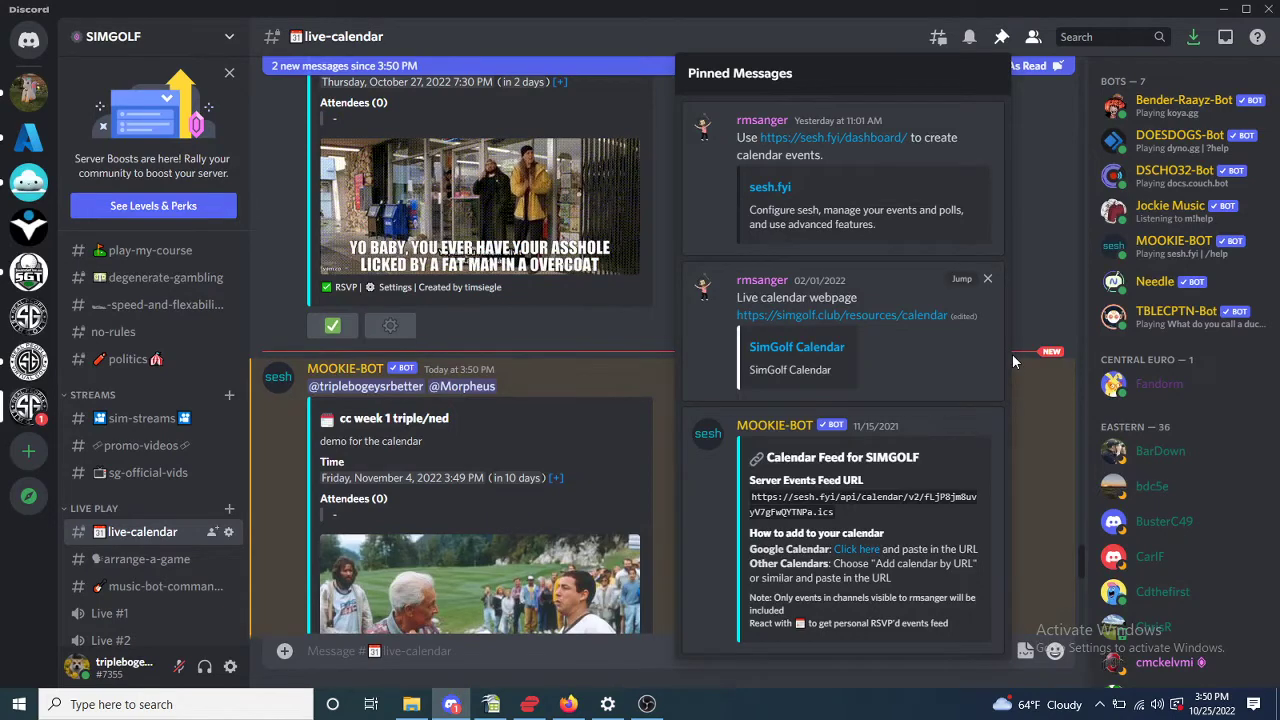
pyautogui.press('Escape')
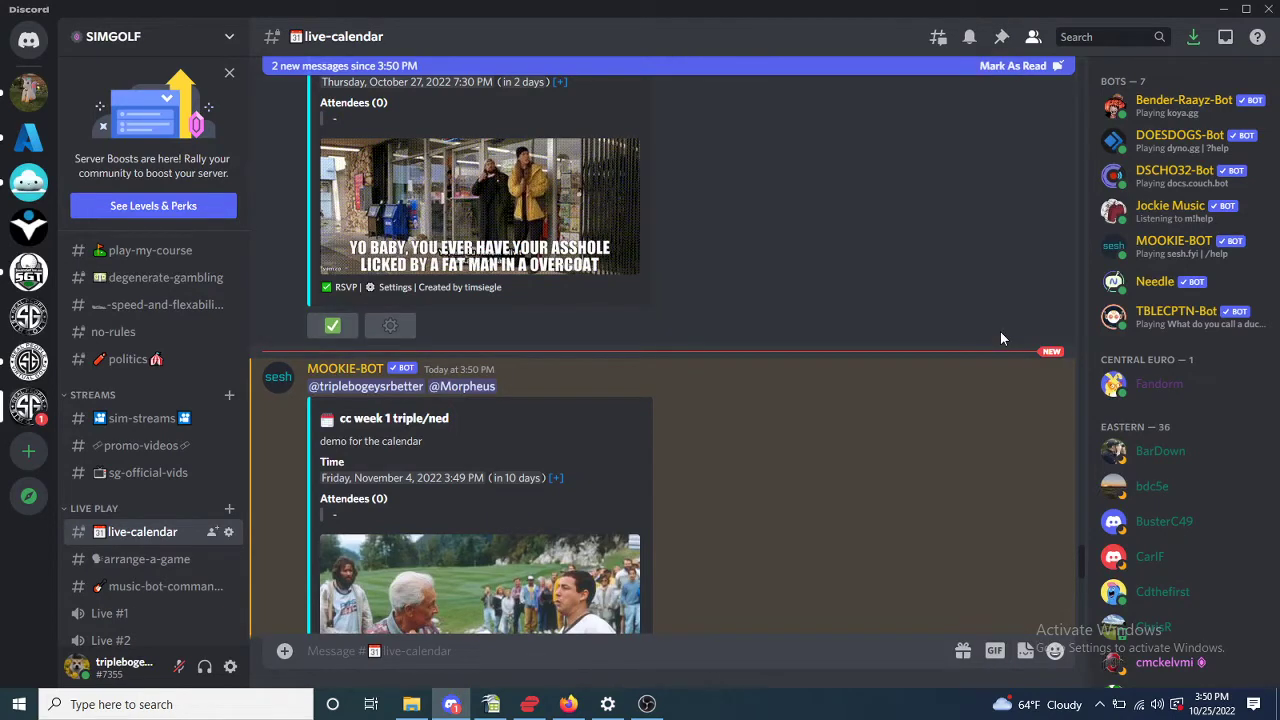
pyautogui.scroll(-5, 850, 370)
pyautogui.scroll(4, 479, 415)
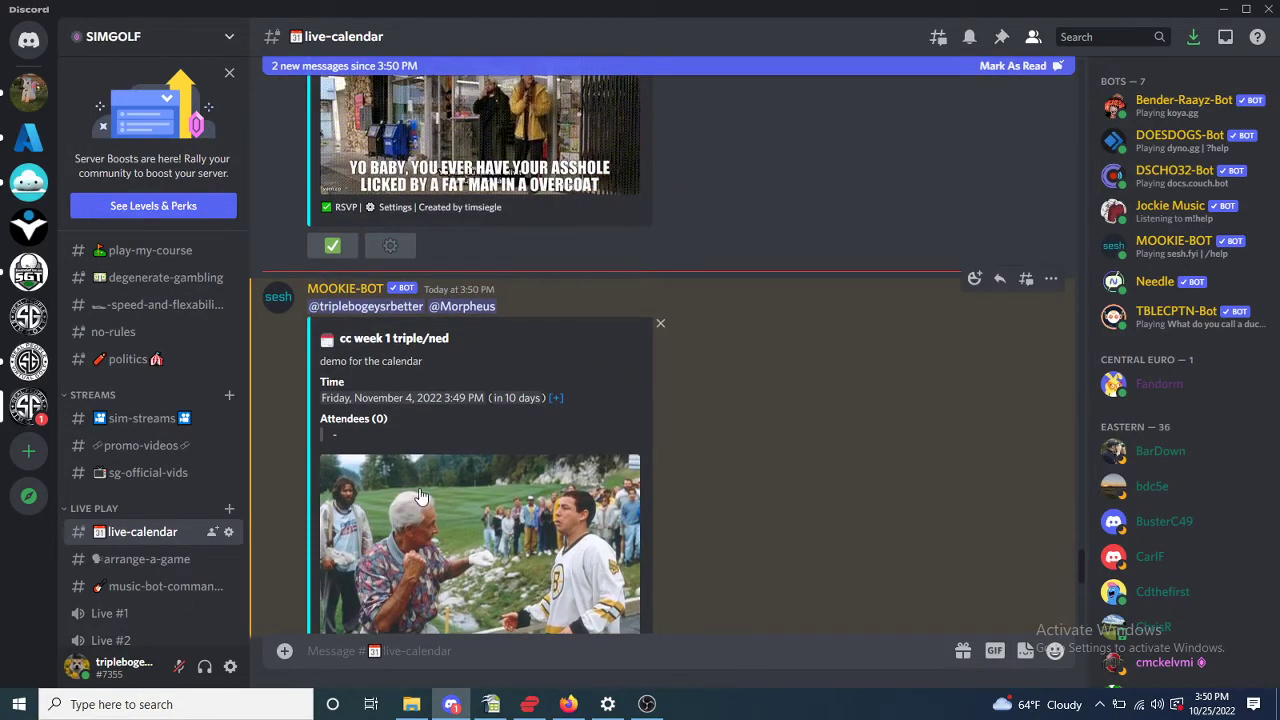
pyautogui.scroll(-2, 425, 460)
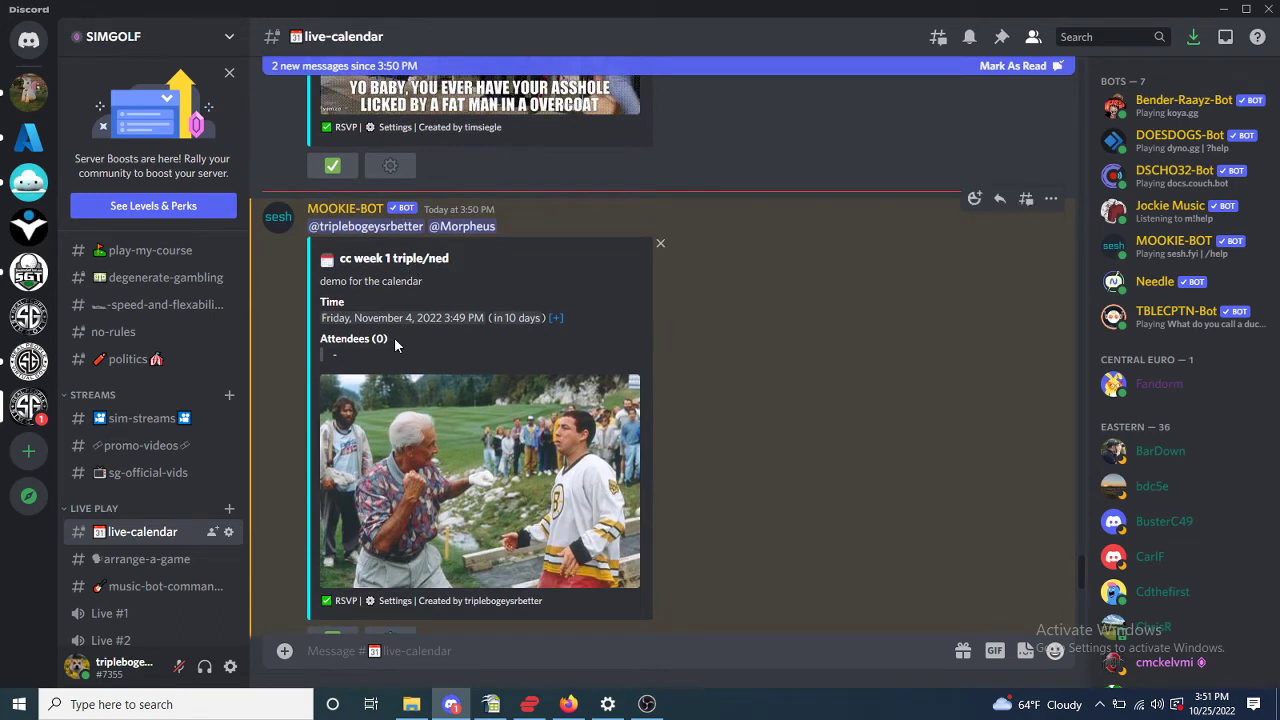
pyautogui.scroll(-2, 406, 345)
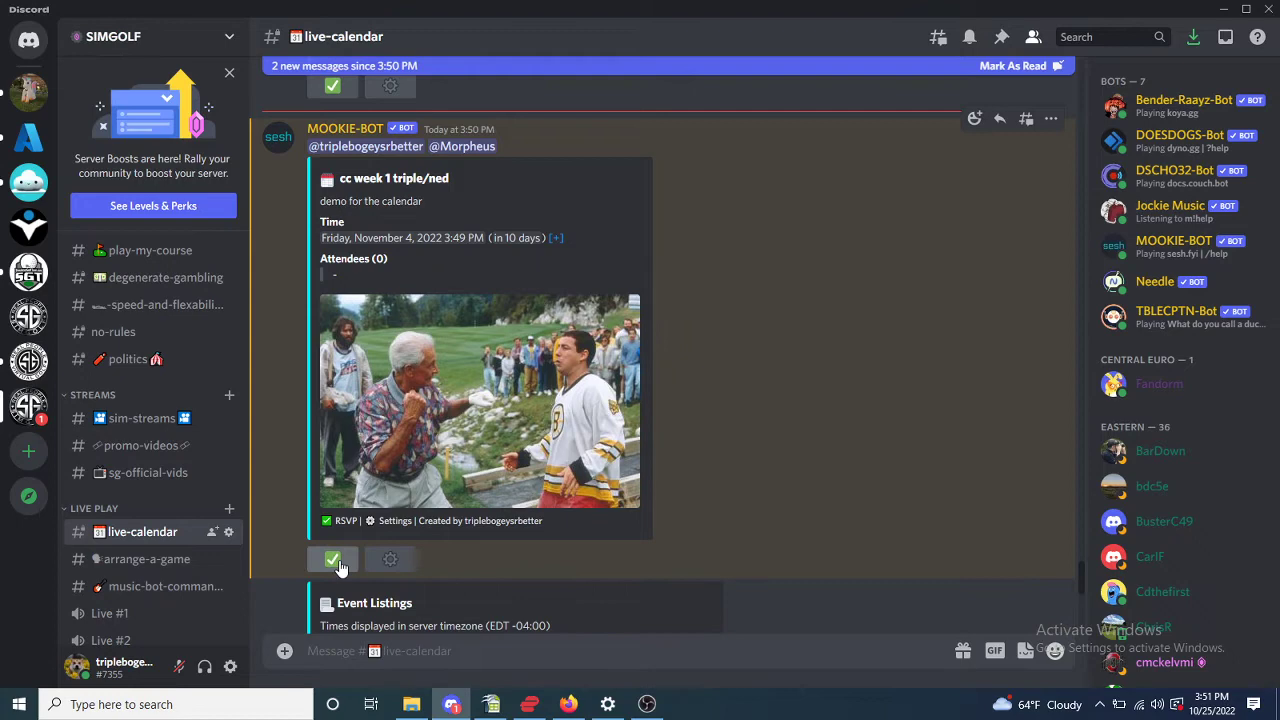
pyautogui.click(332, 558)
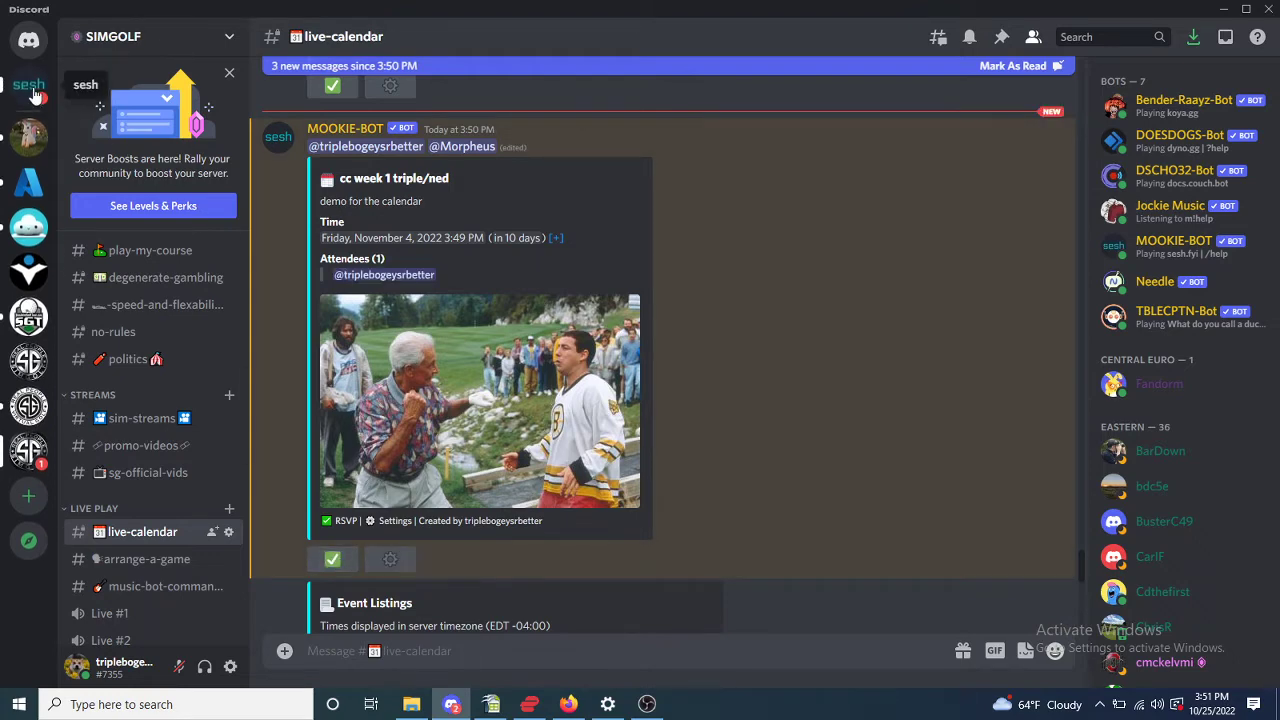
# Step: In the sesh bot DM, turn on the 1 week, 1 day, 1 hour, 10 minutes and on-start reminders
pyautogui.hotkey('ctrl', 'shift', 'alt', 'Up')
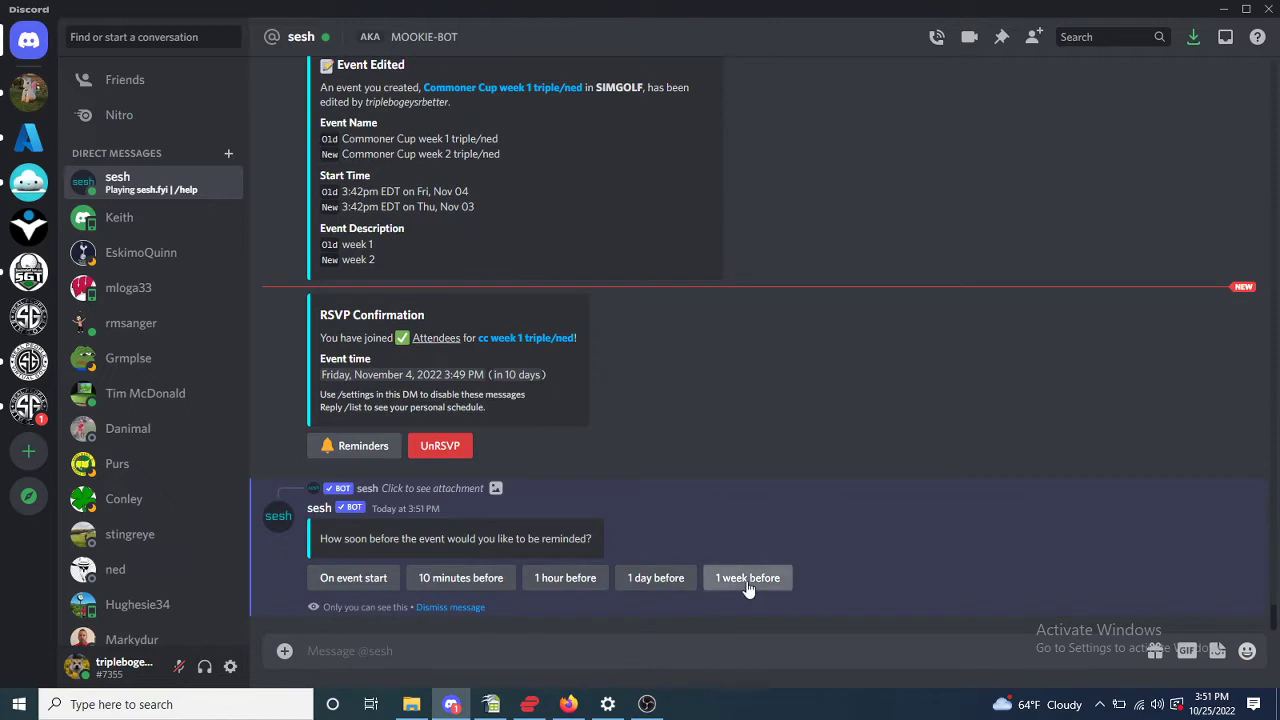
pyautogui.click(750, 585)
pyautogui.click(675, 588)
pyautogui.click(565, 584)
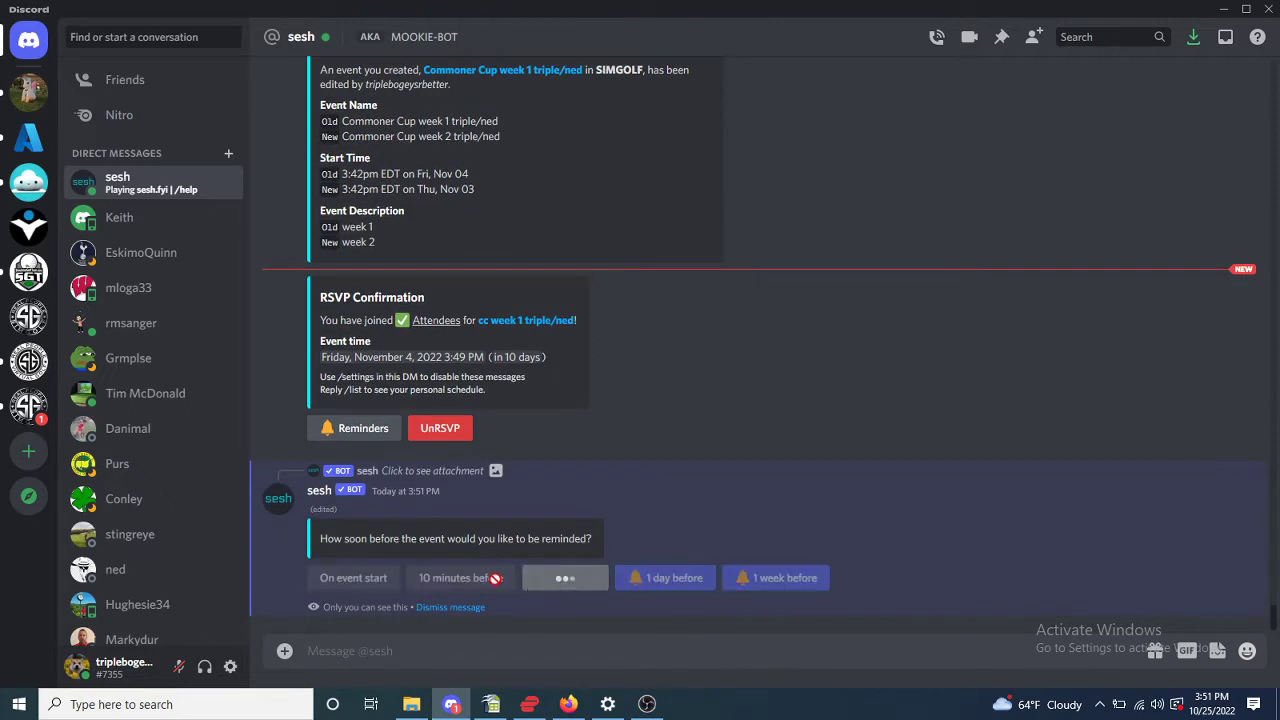
pyautogui.click(459, 584)
pyautogui.click(355, 578)
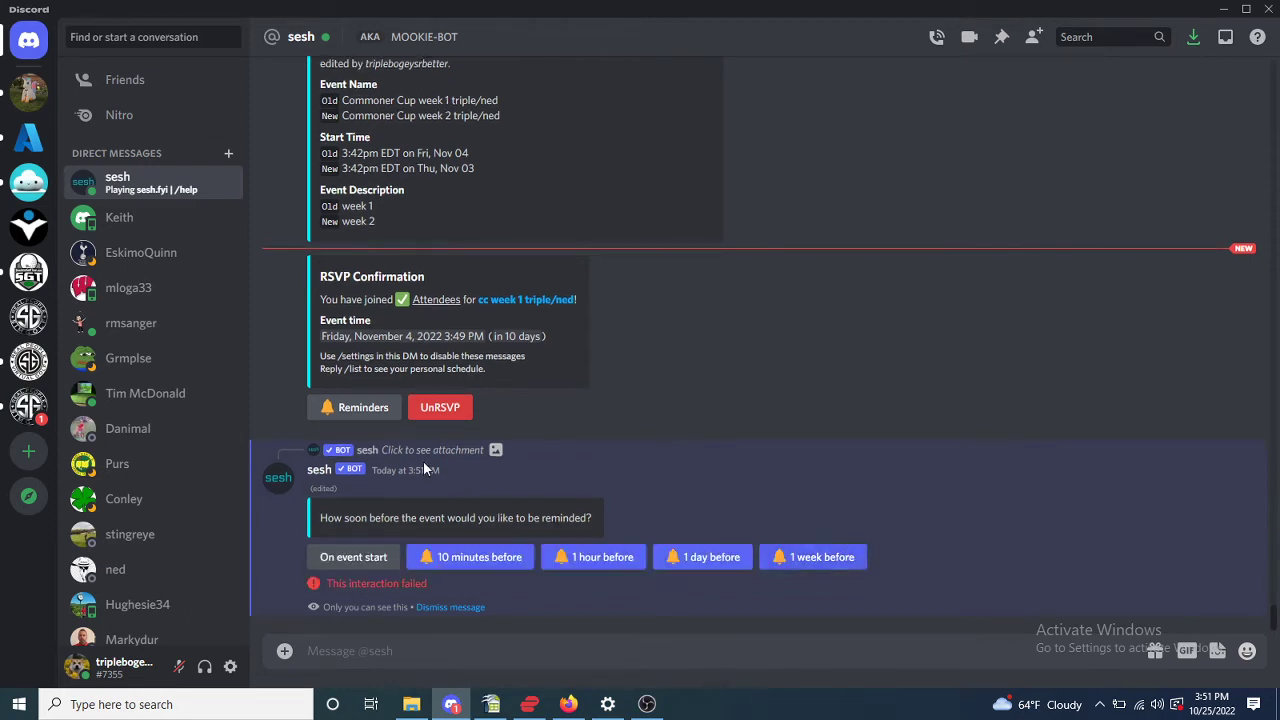
# Step: Turn all five reminders back off again
pyautogui.click(818, 562)
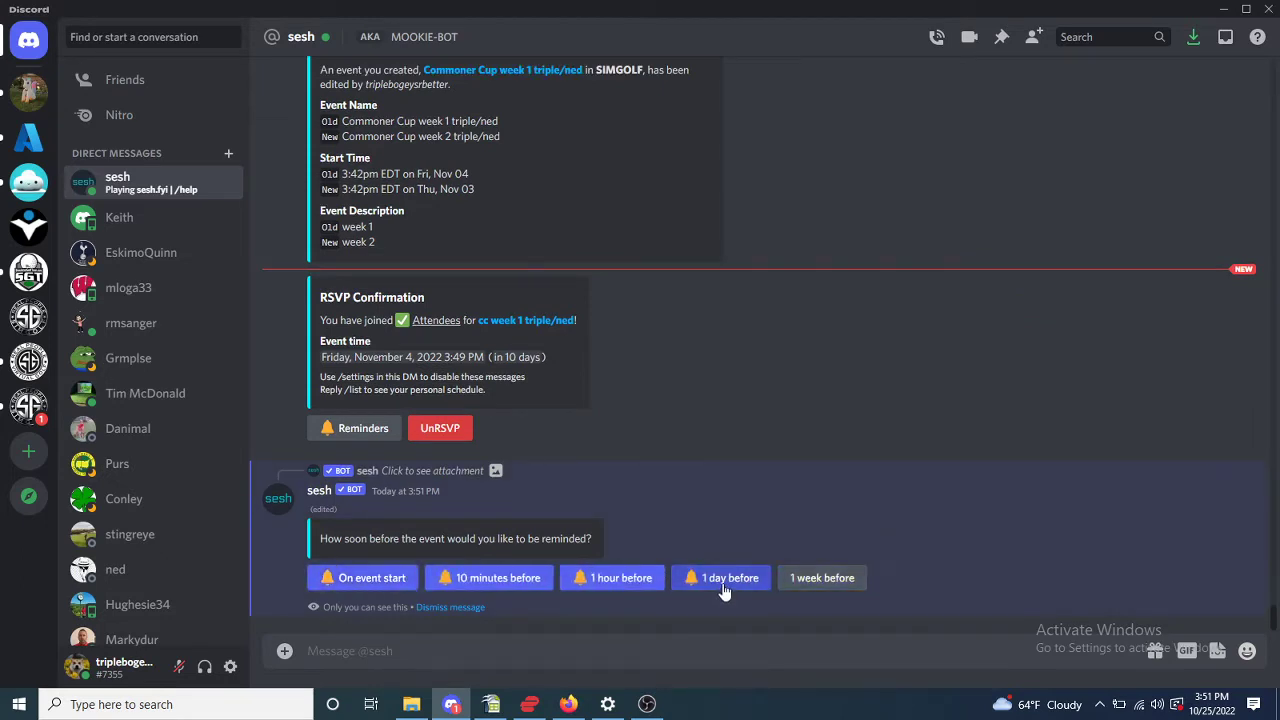
pyautogui.click(724, 586)
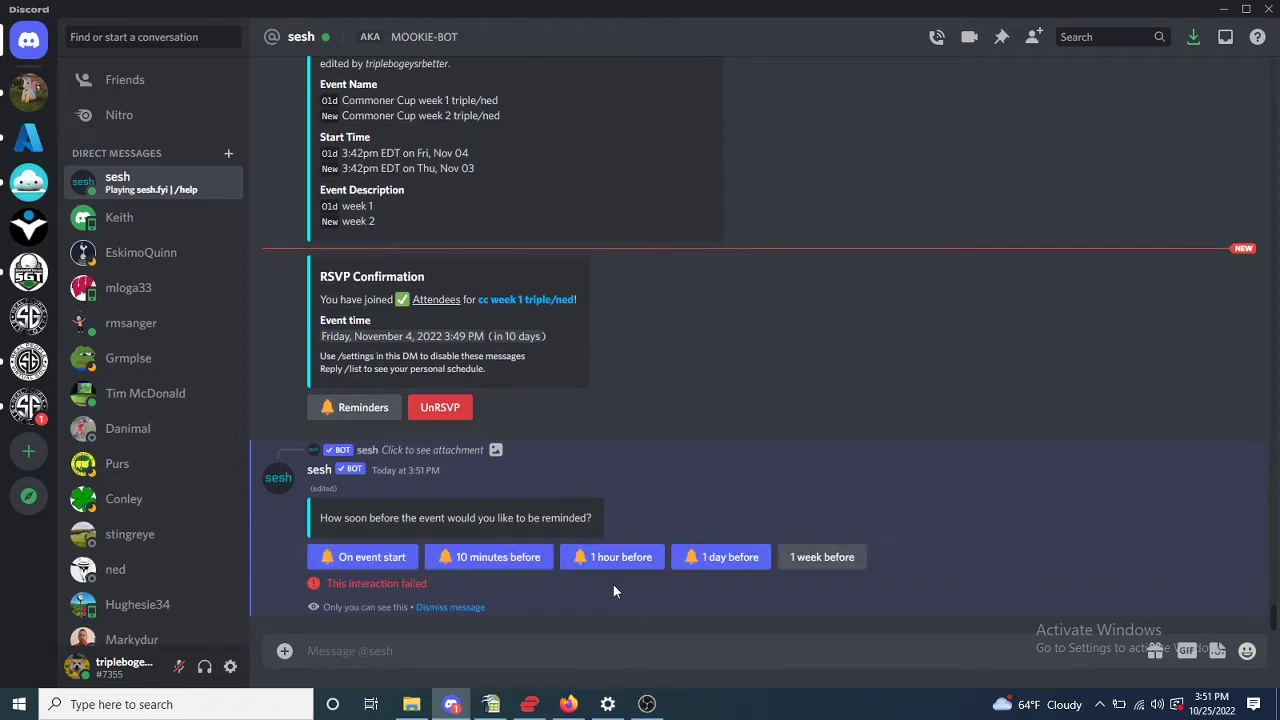
pyautogui.click(724, 566)
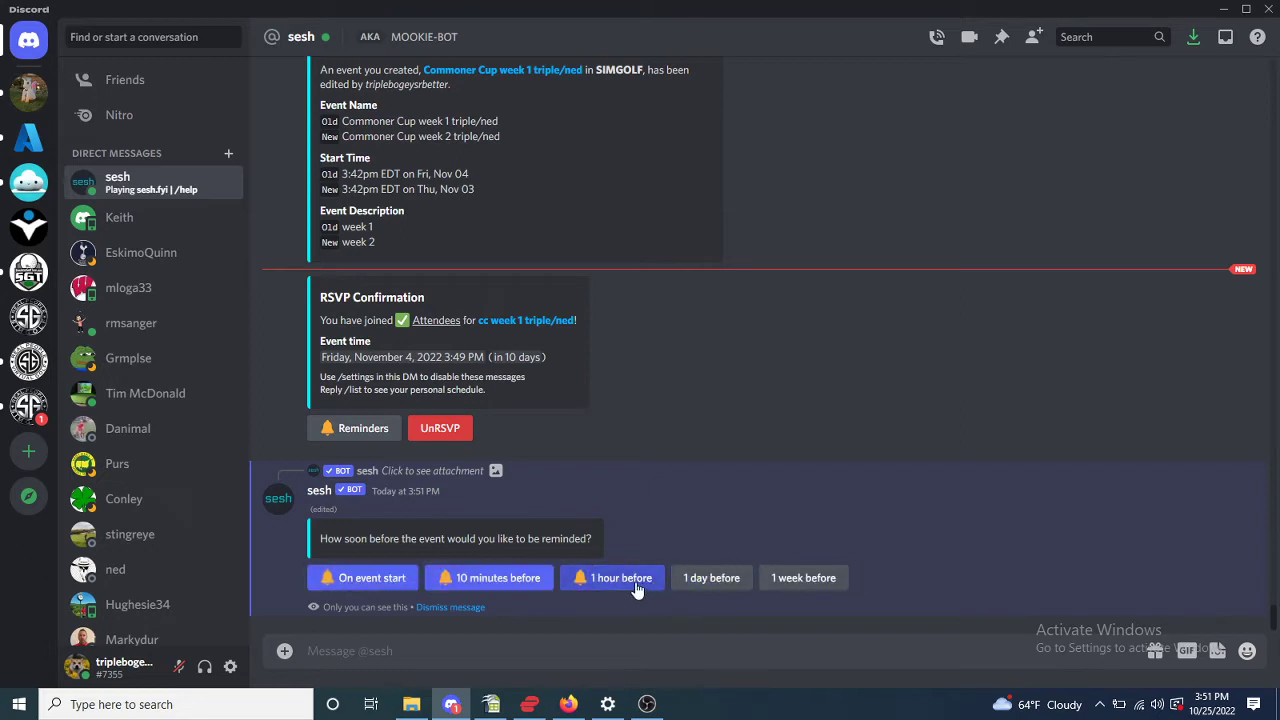
pyautogui.click(636, 586)
pyautogui.click(512, 590)
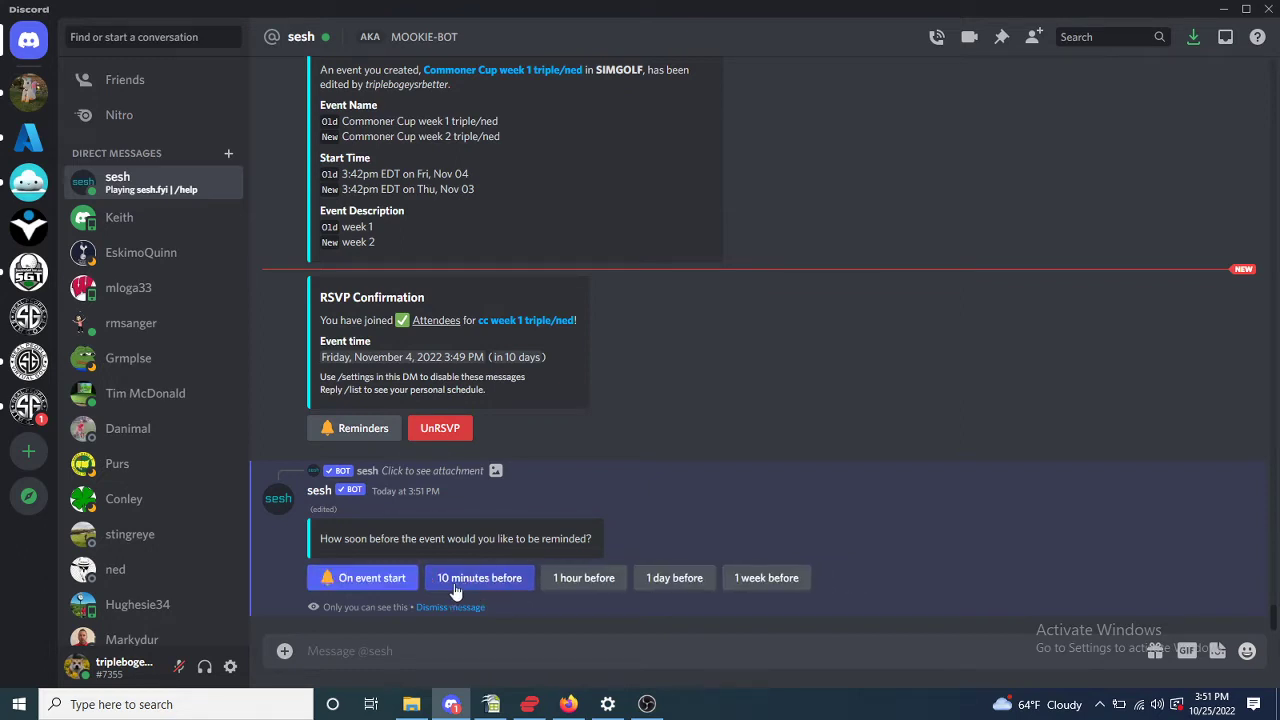
pyautogui.click(376, 584)
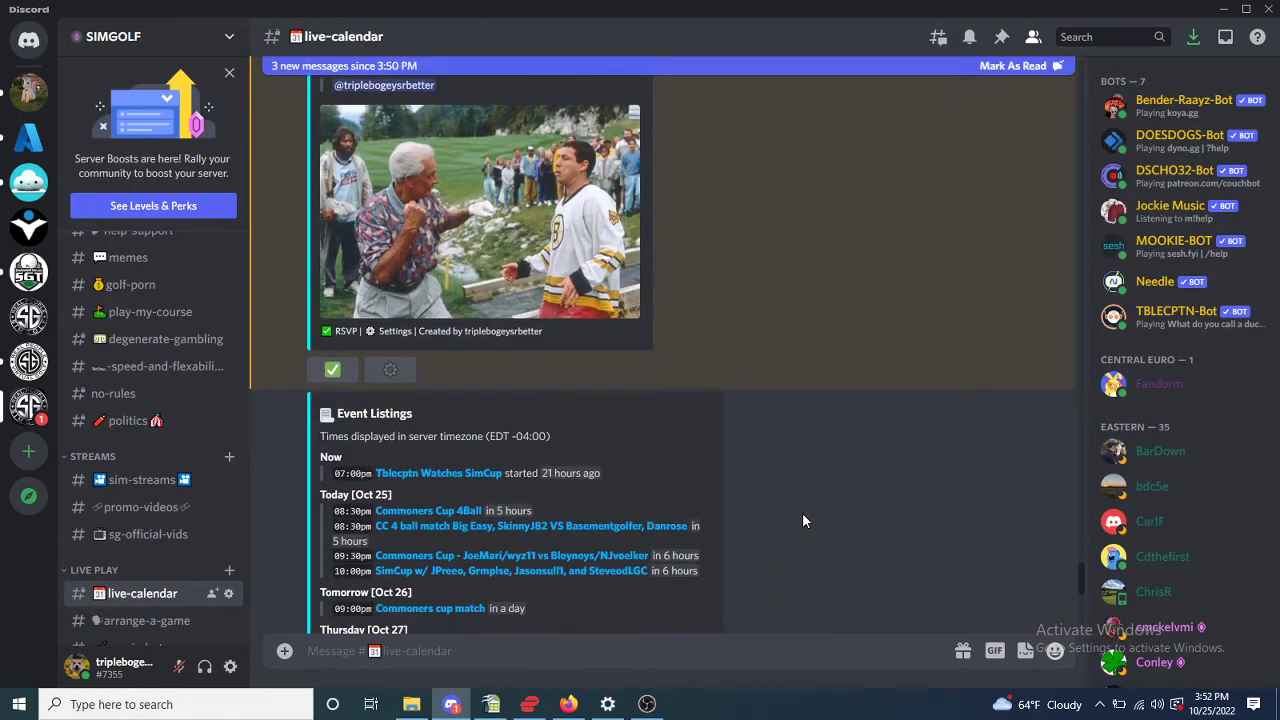
# Step: Scroll down to MOOKIE-BOT's reply and follow its Edit link for the cc week 1 event
pyautogui.scroll(-4, 802, 520)
pyautogui.scroll(-1, 802, 520)
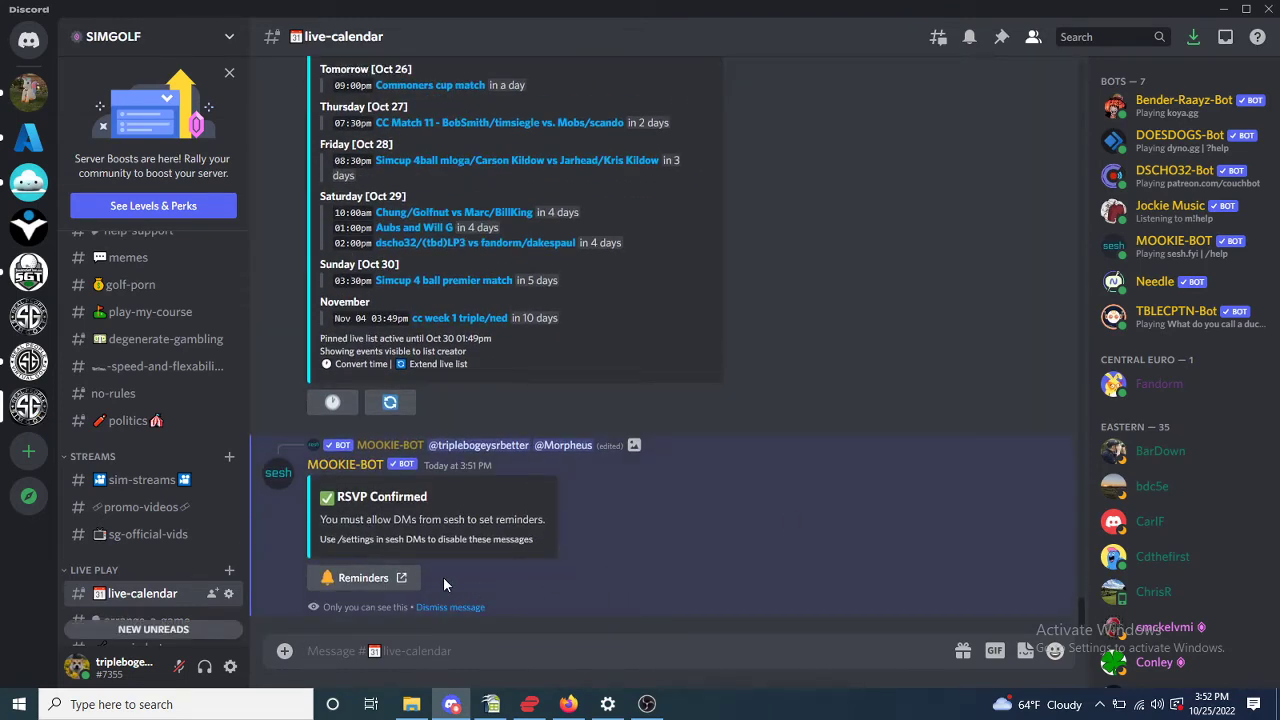
pyautogui.scroll(5, 570, 562)
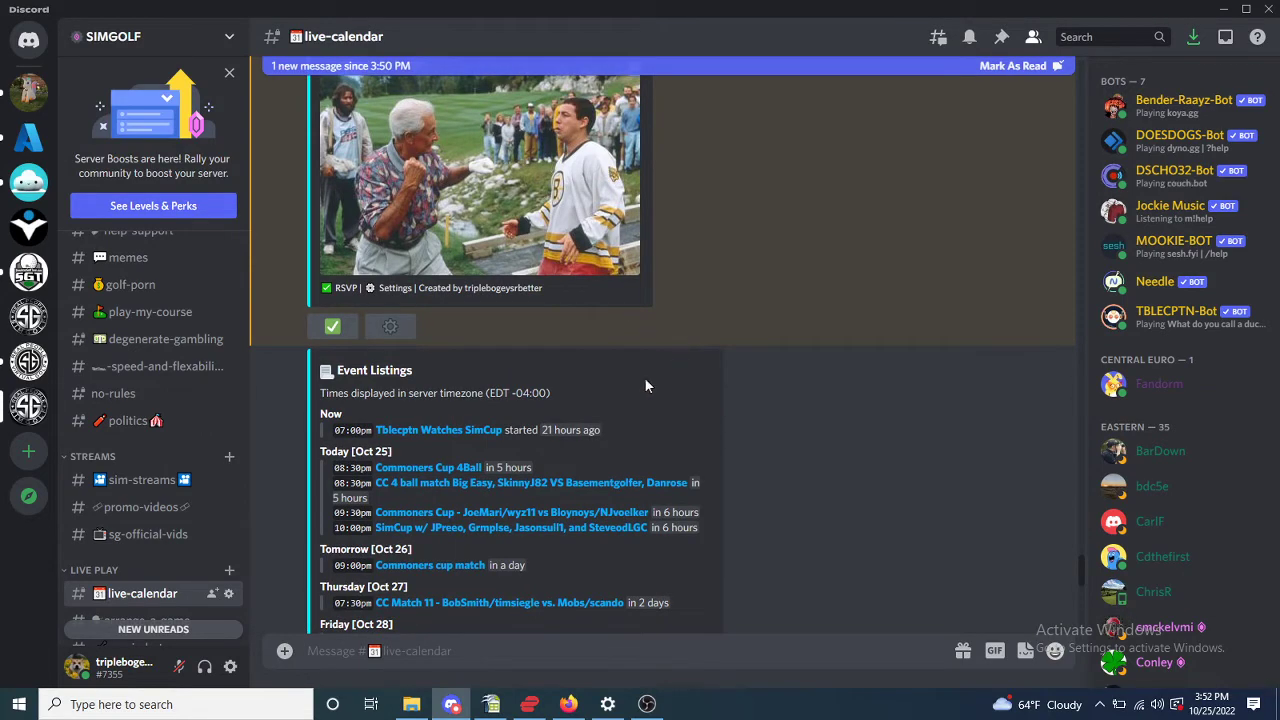
pyautogui.scroll(-3, 586, 340)
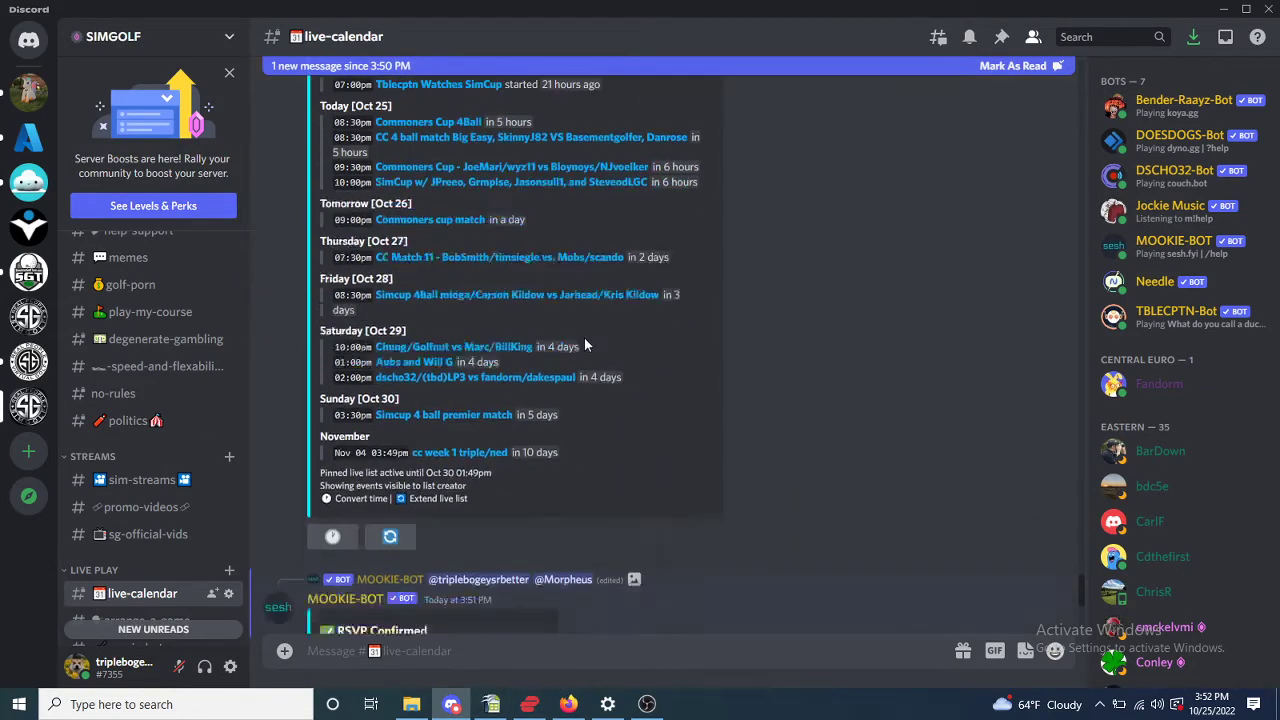
pyautogui.scroll(-3, 584, 337)
pyautogui.click(344, 576)
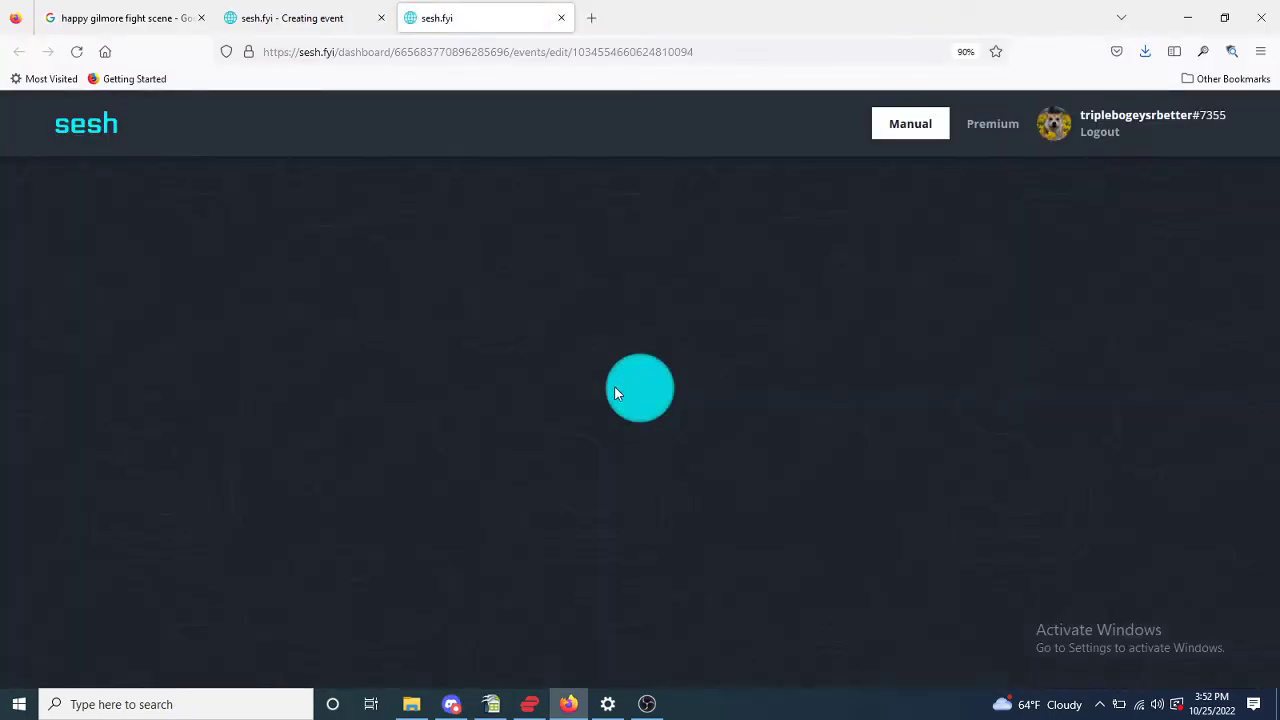
# Step: Move the event start to Thursday, Nov 3, 2022 and edit the week number in the title
pyautogui.scroll(-1, 599, 442)
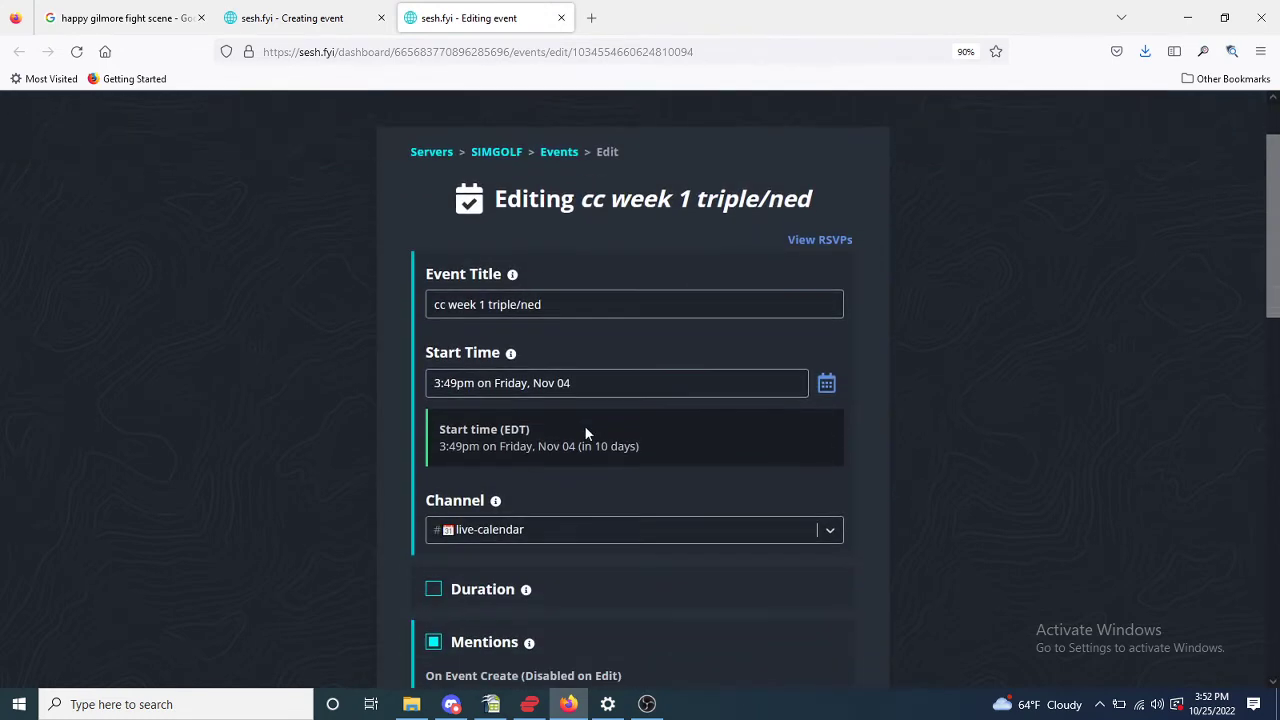
pyautogui.click(825, 385)
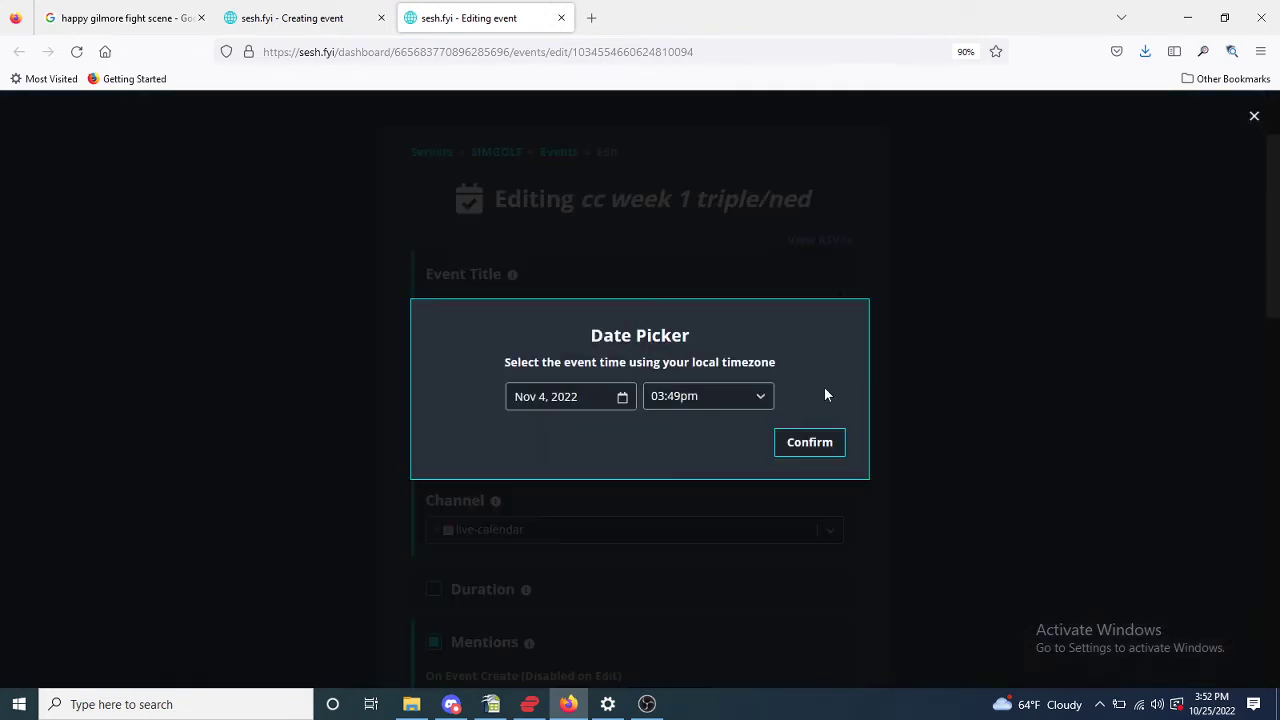
pyautogui.click(600, 400)
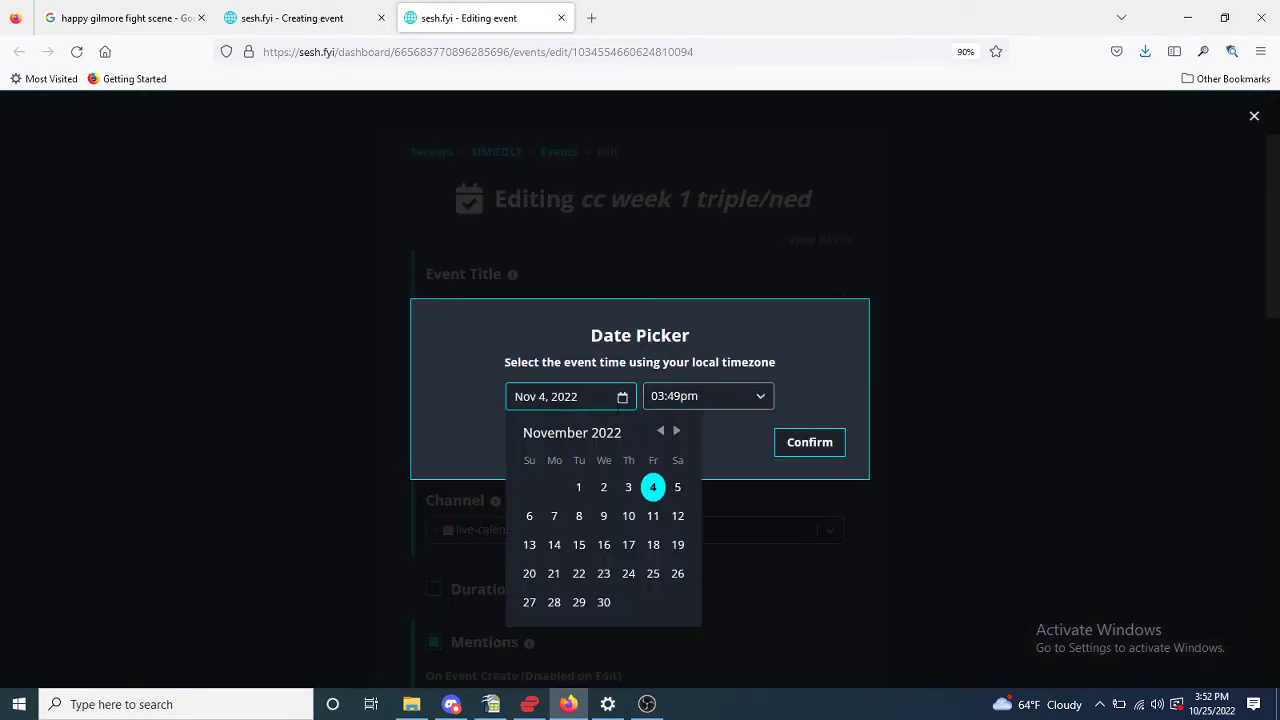
pyautogui.click(628, 487)
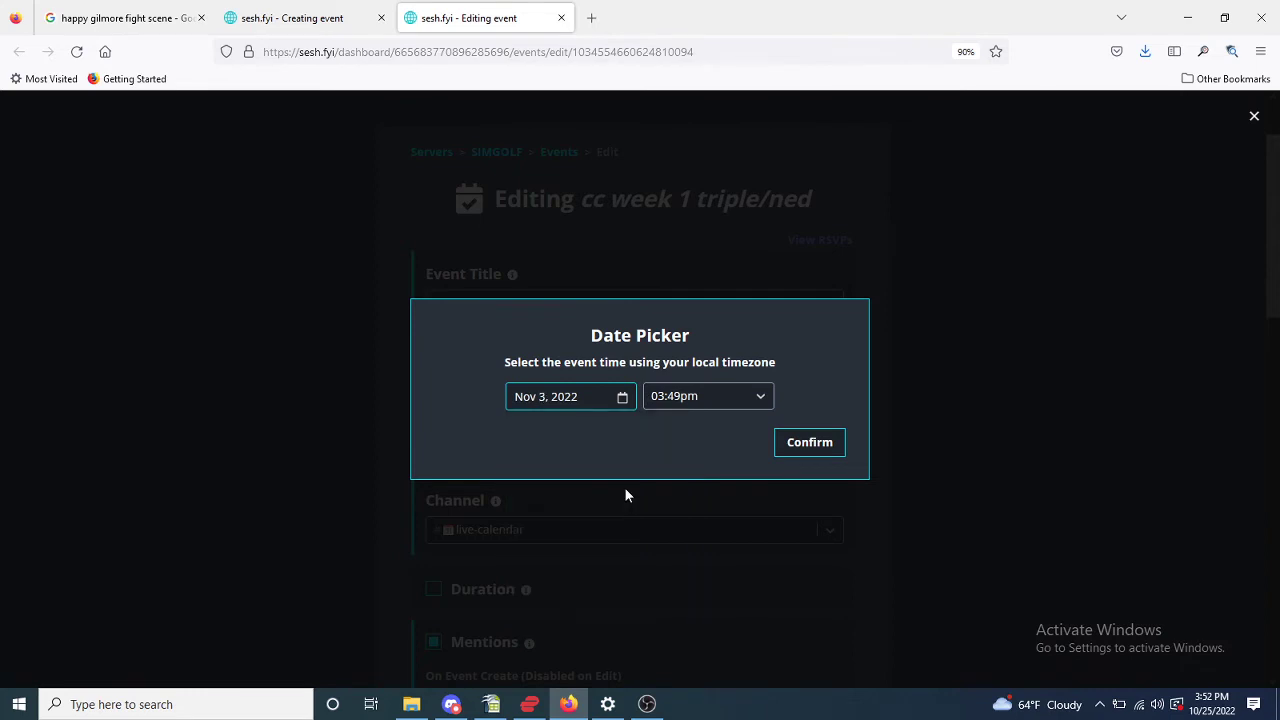
pyautogui.click(809, 442)
pyautogui.doubleClick(482, 305)
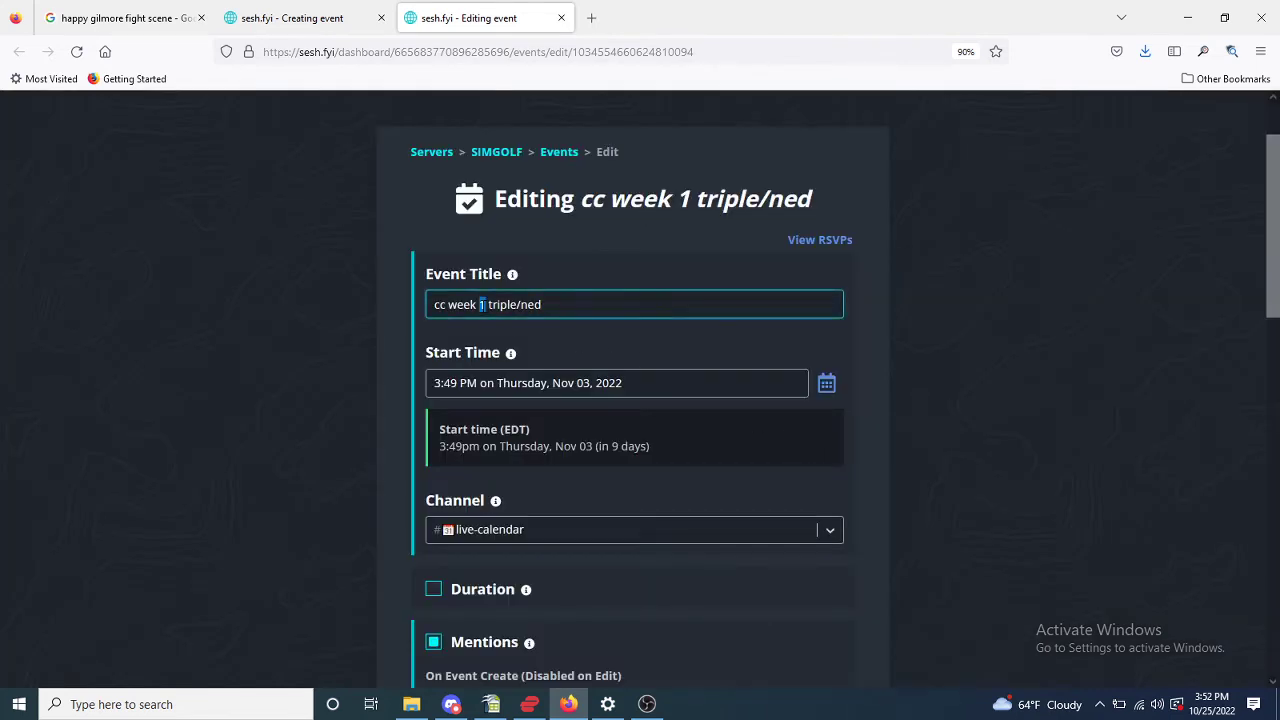
pyautogui.click(607, 340)
# Step: Clear the old fight-scene image URL from the Image field
pyautogui.scroll(-5, 618, 345)
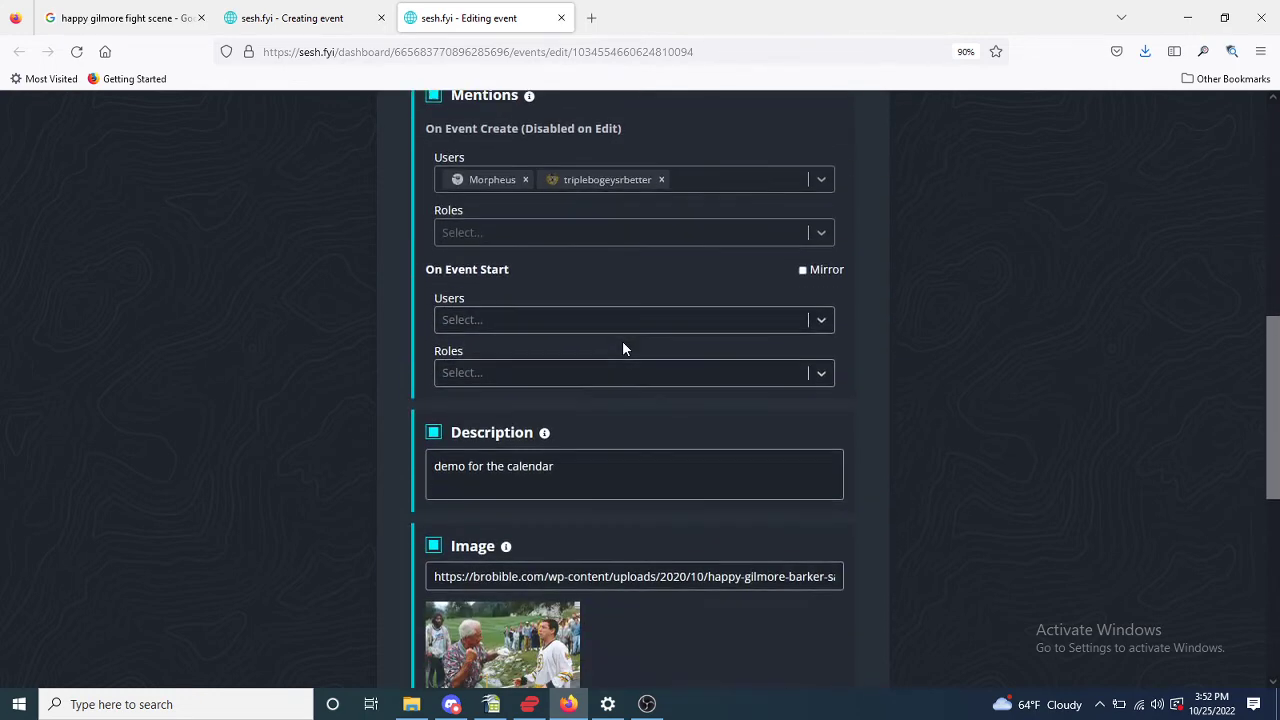
pyautogui.scroll(-3, 622, 348)
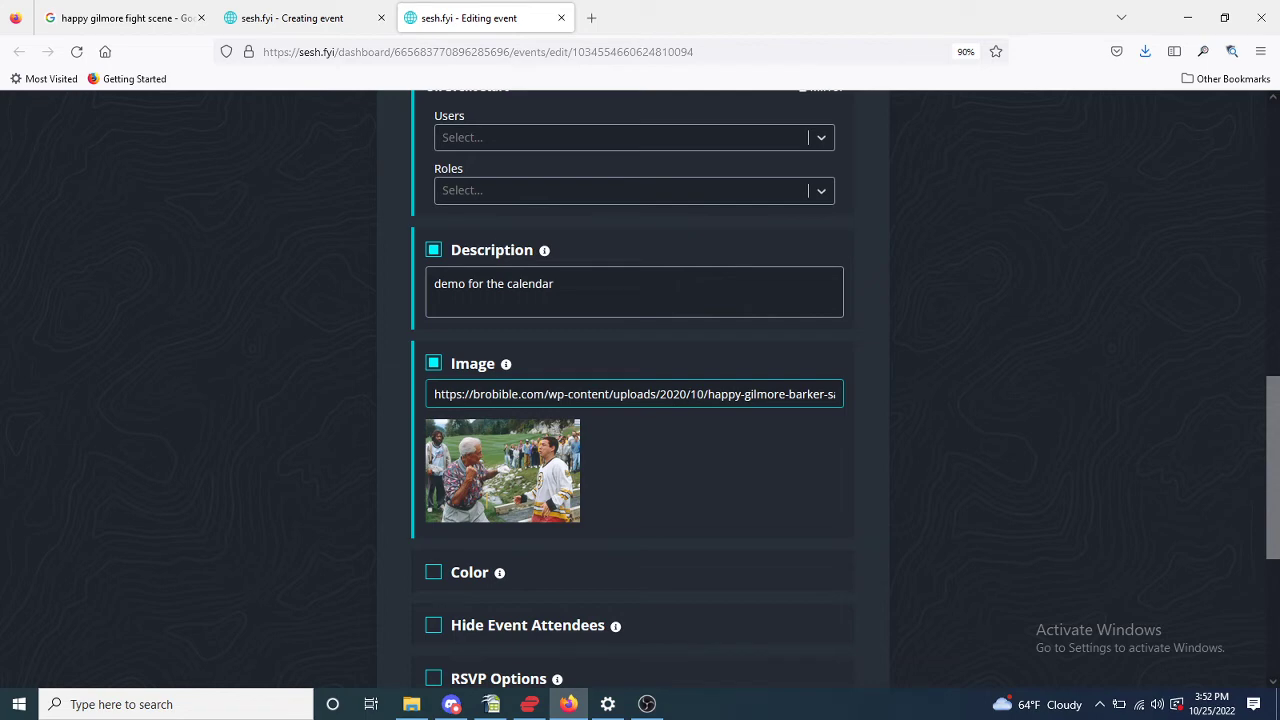
pyautogui.hotkey('ctrl', 'a')
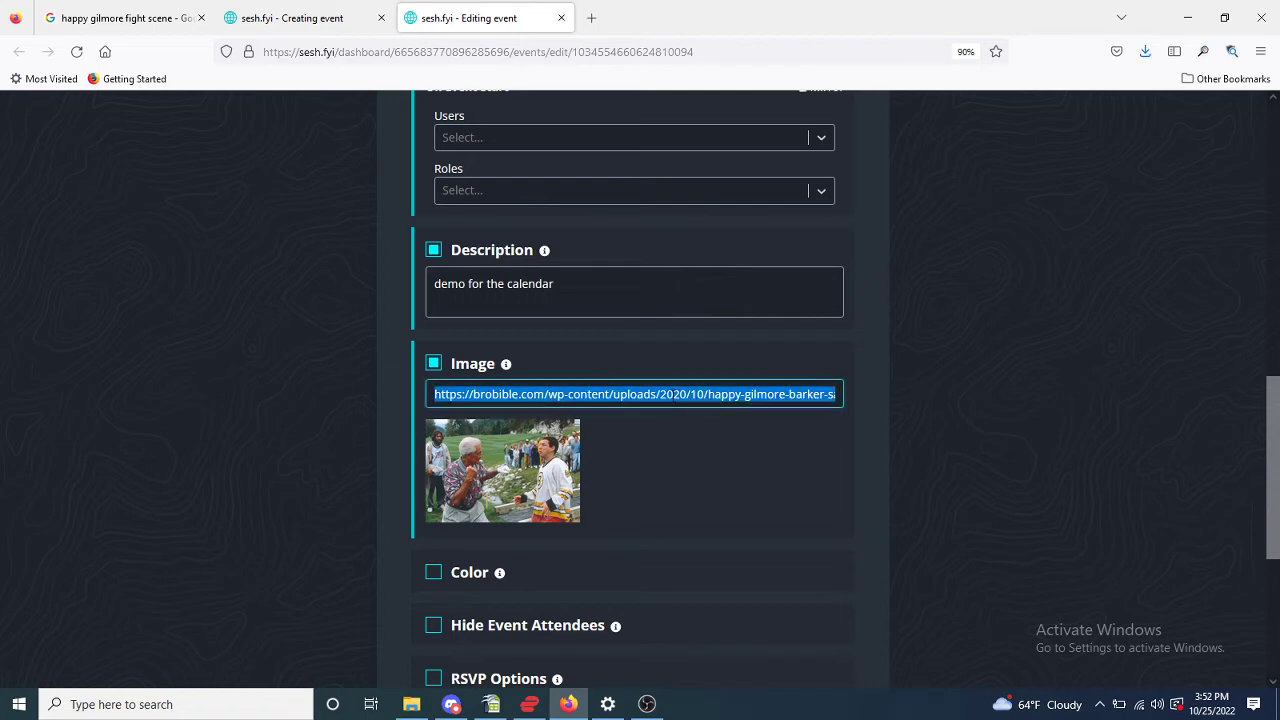
pyautogui.press('BackSpace')
# Step: Copy the Happy Gilmore and Bob Barker picture's link from Google Images
pyautogui.click(125, 18)
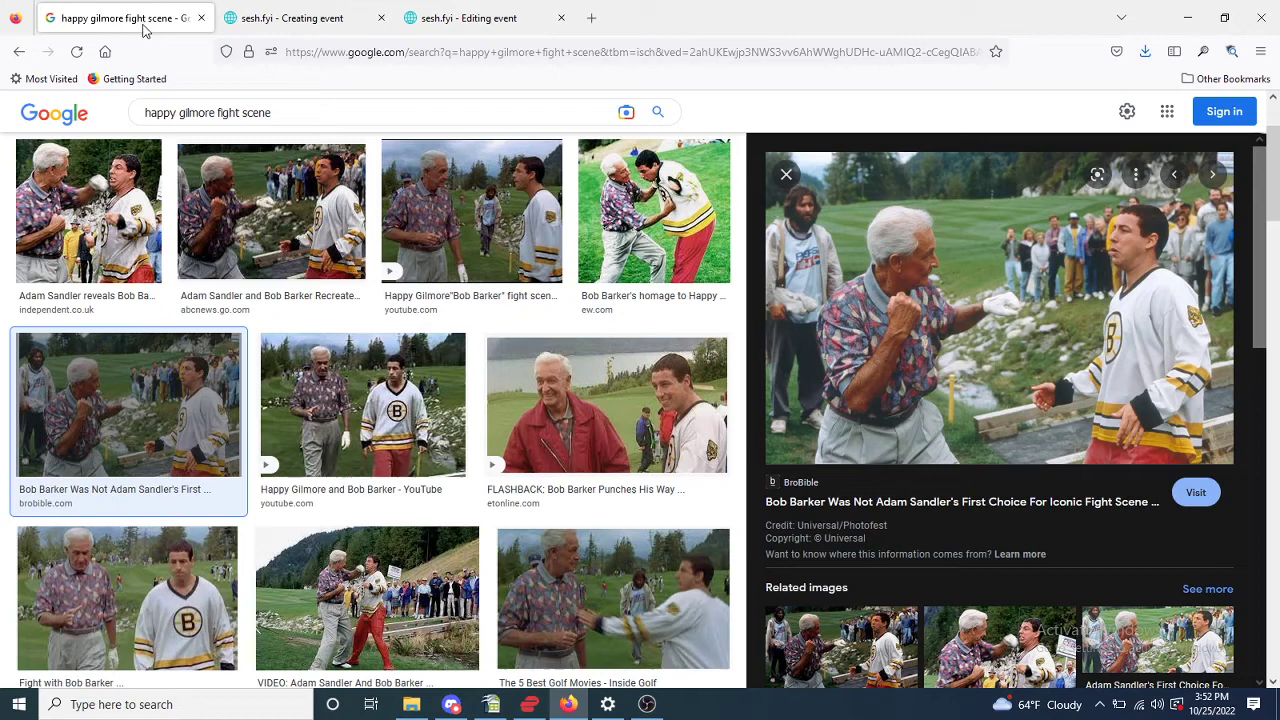
pyautogui.click(378, 398)
pyautogui.rightClick(966, 308)
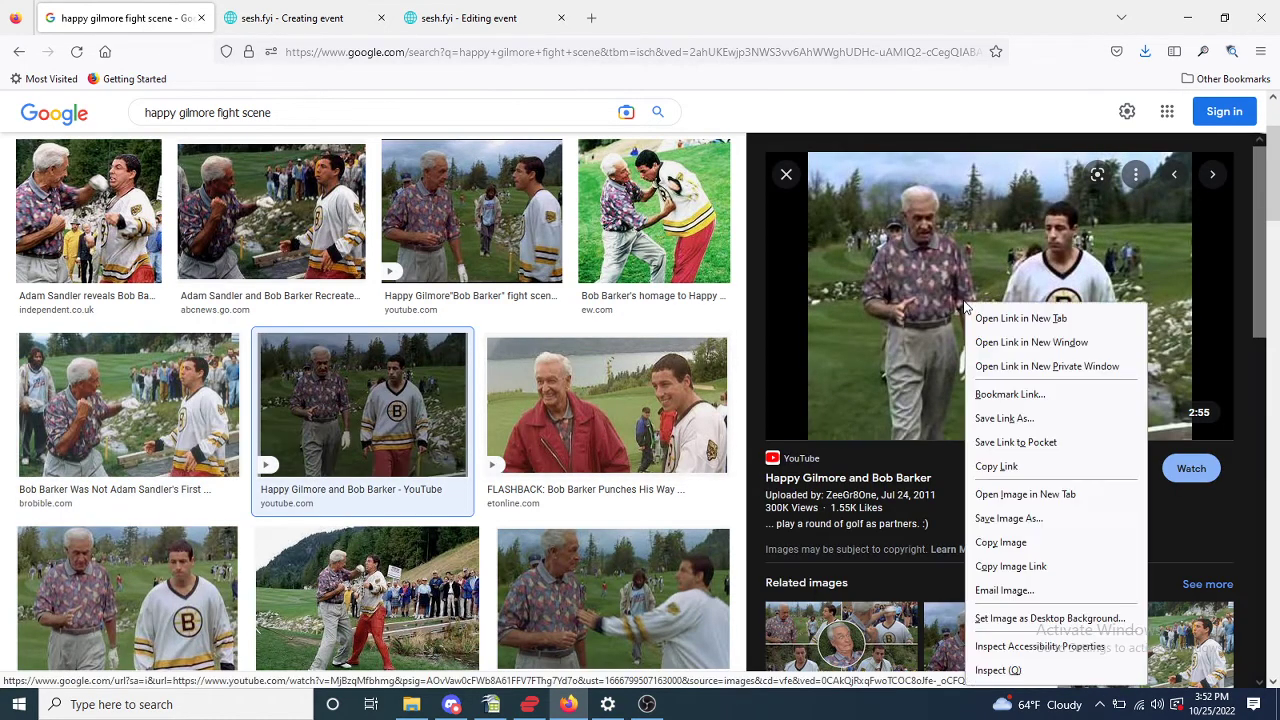
pyautogui.click(1036, 567)
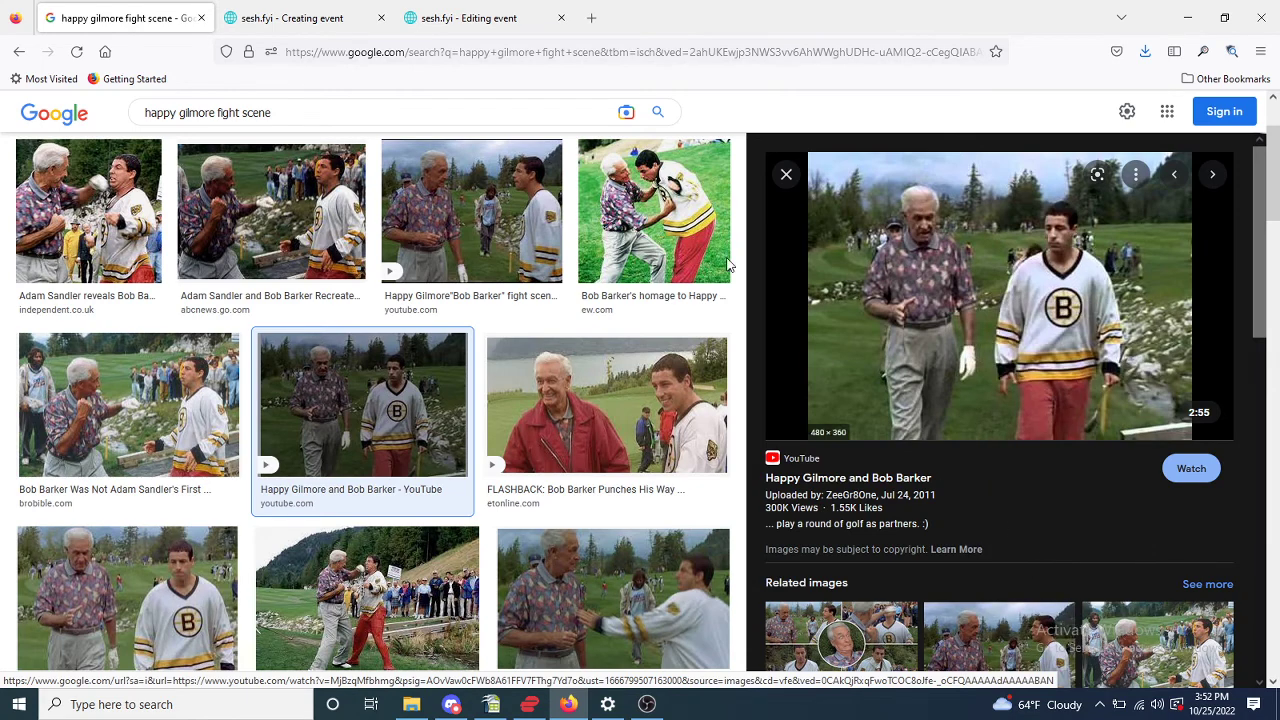
pyautogui.click(480, 18)
# Step: Paste the Happy Gilmore image link, save with Edit Event, and return to Discord
pyautogui.rightClick(572, 394)
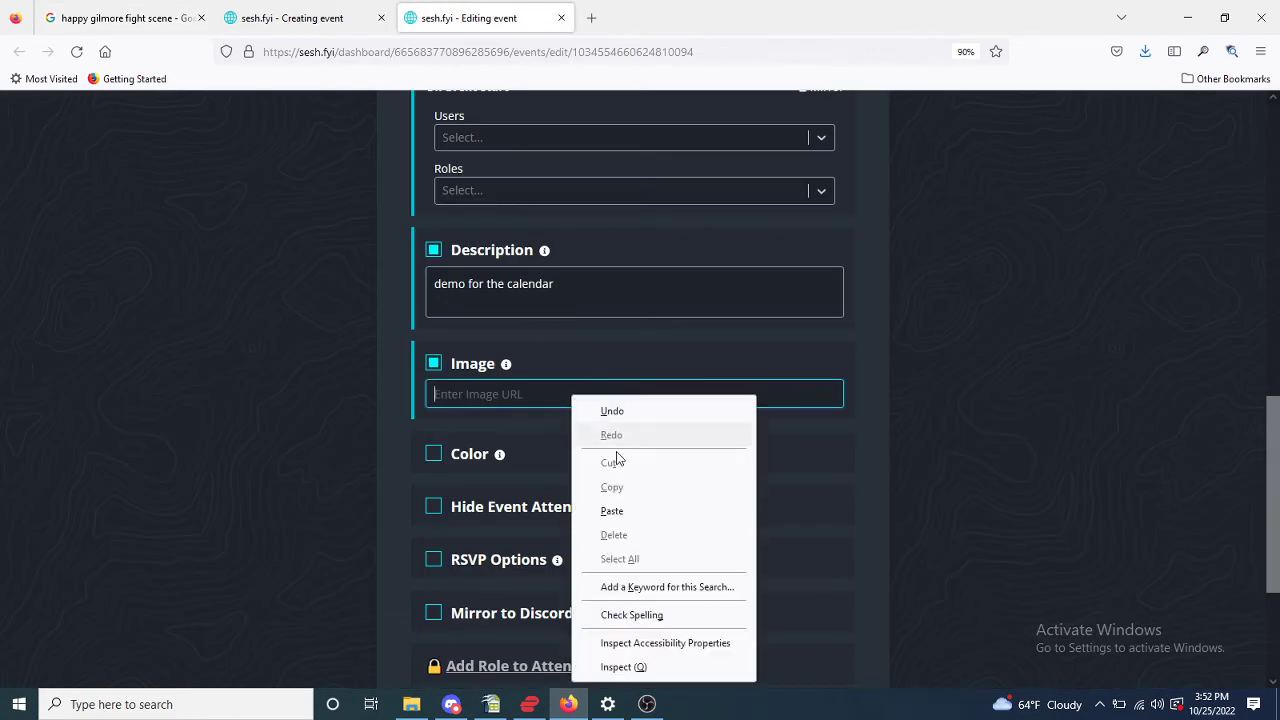
pyautogui.click(625, 507)
pyautogui.scroll(-4, 616, 466)
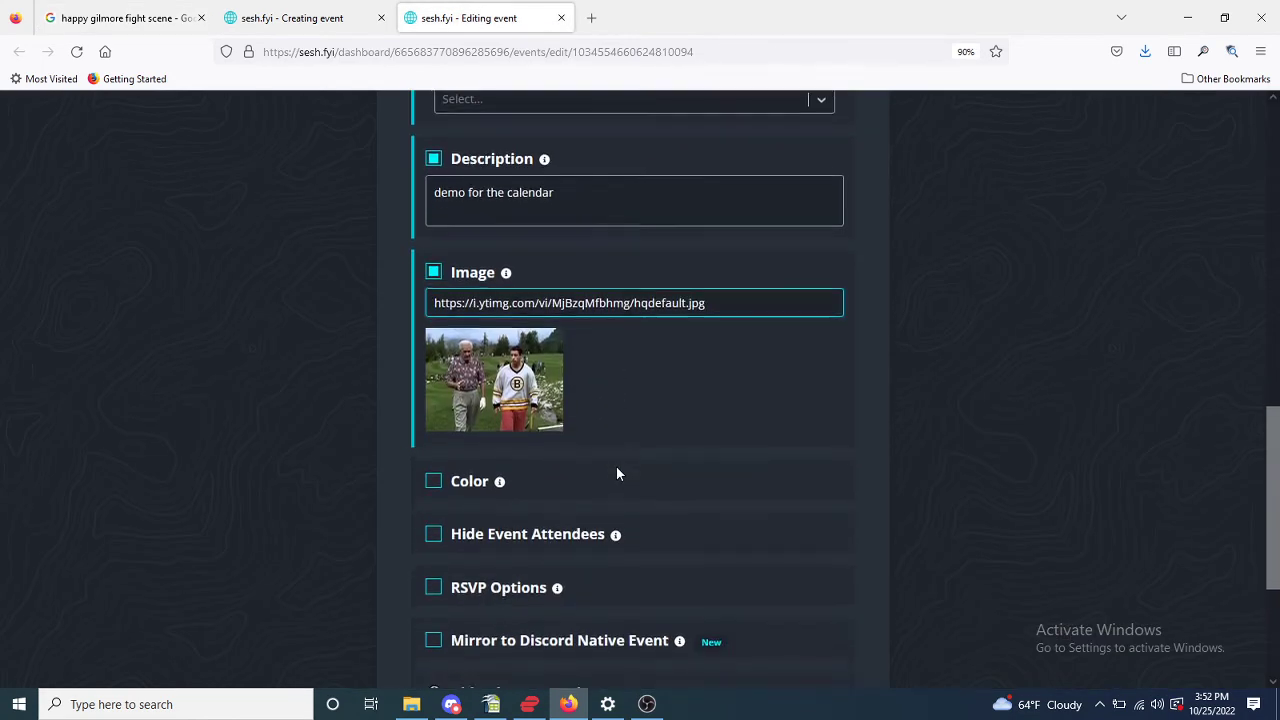
pyautogui.click(591, 648)
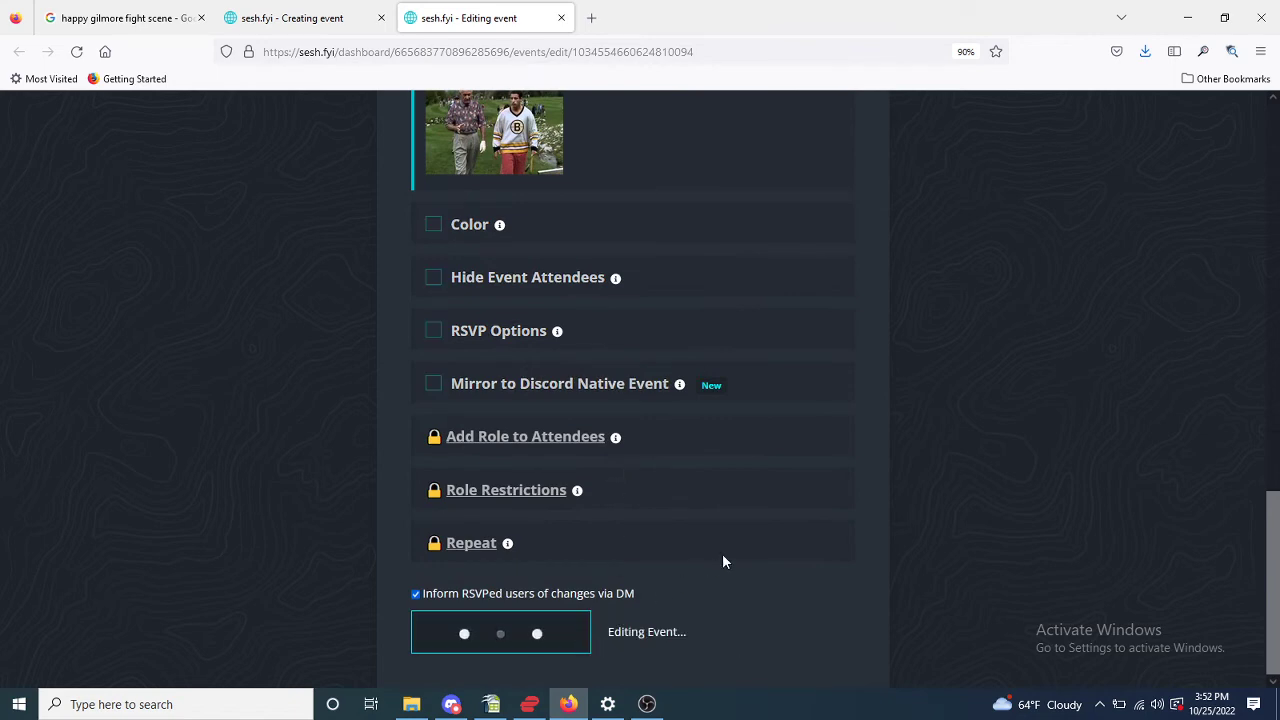
pyautogui.click(451, 704)
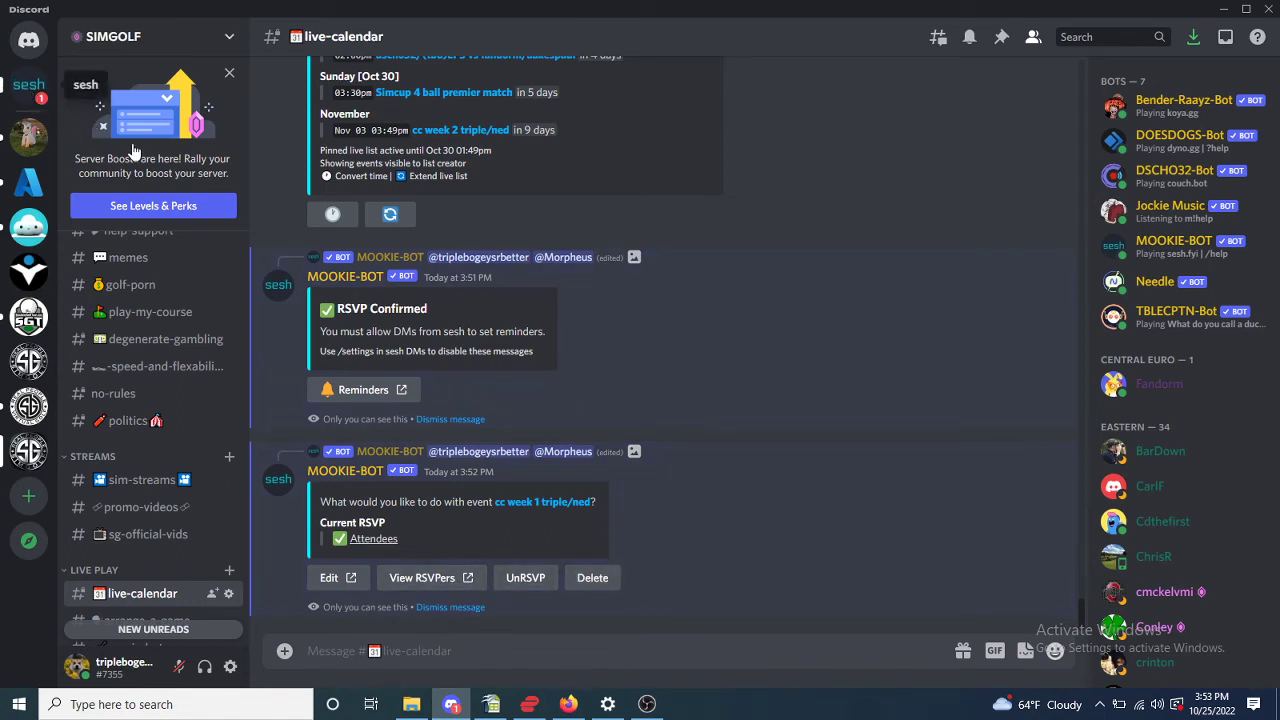
pyautogui.click(28, 84)
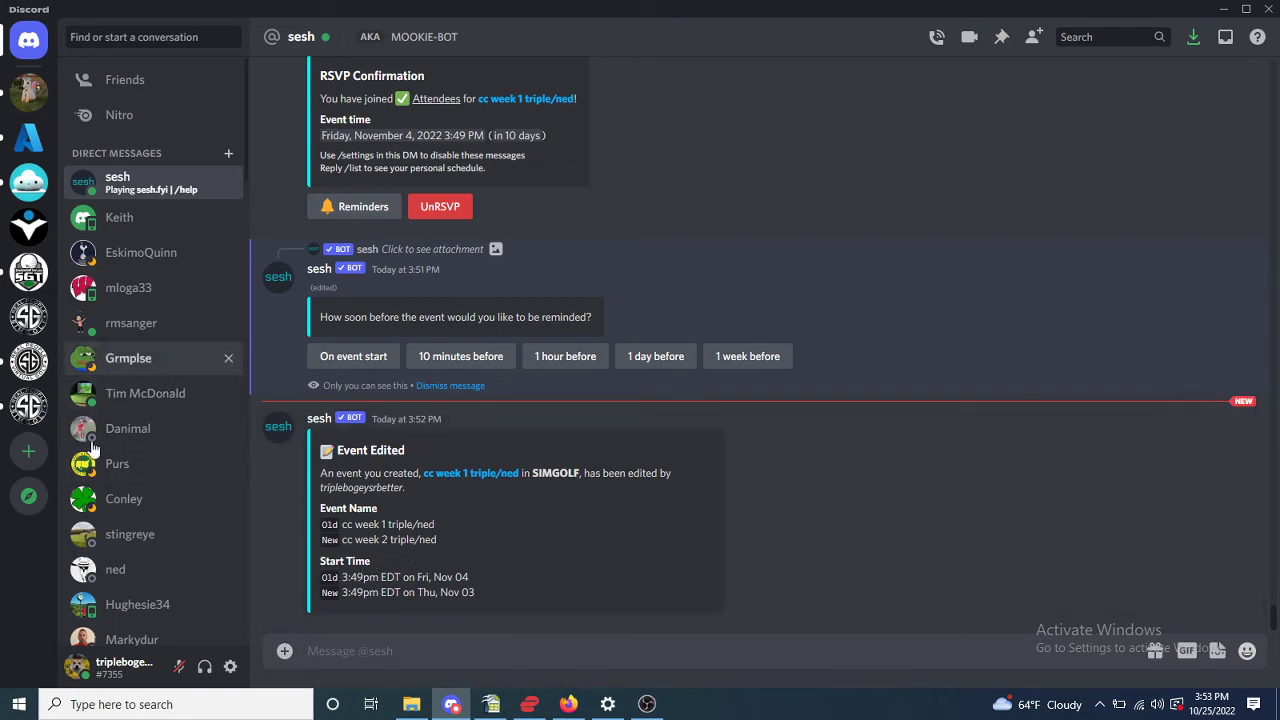
pyautogui.click(40, 415)
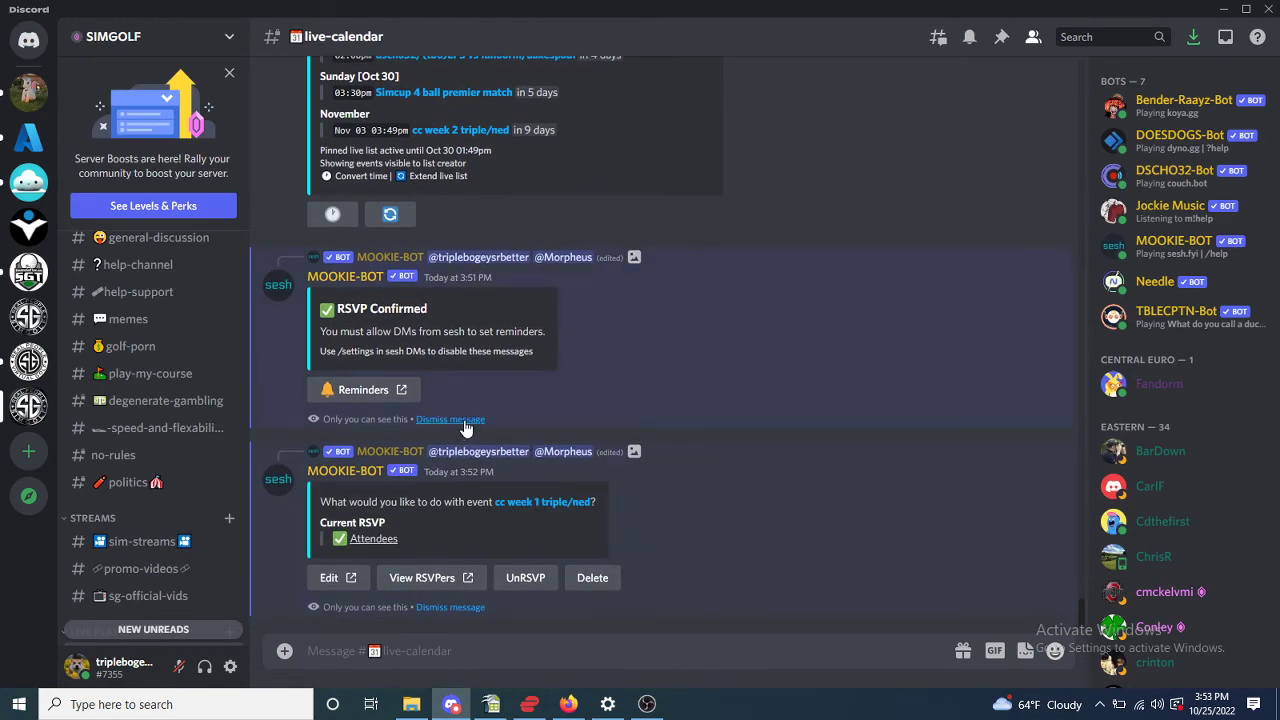
# Step: Dismiss both private sesh replies in the live-calendar channel
pyautogui.click(465, 424)
pyautogui.click(468, 608)
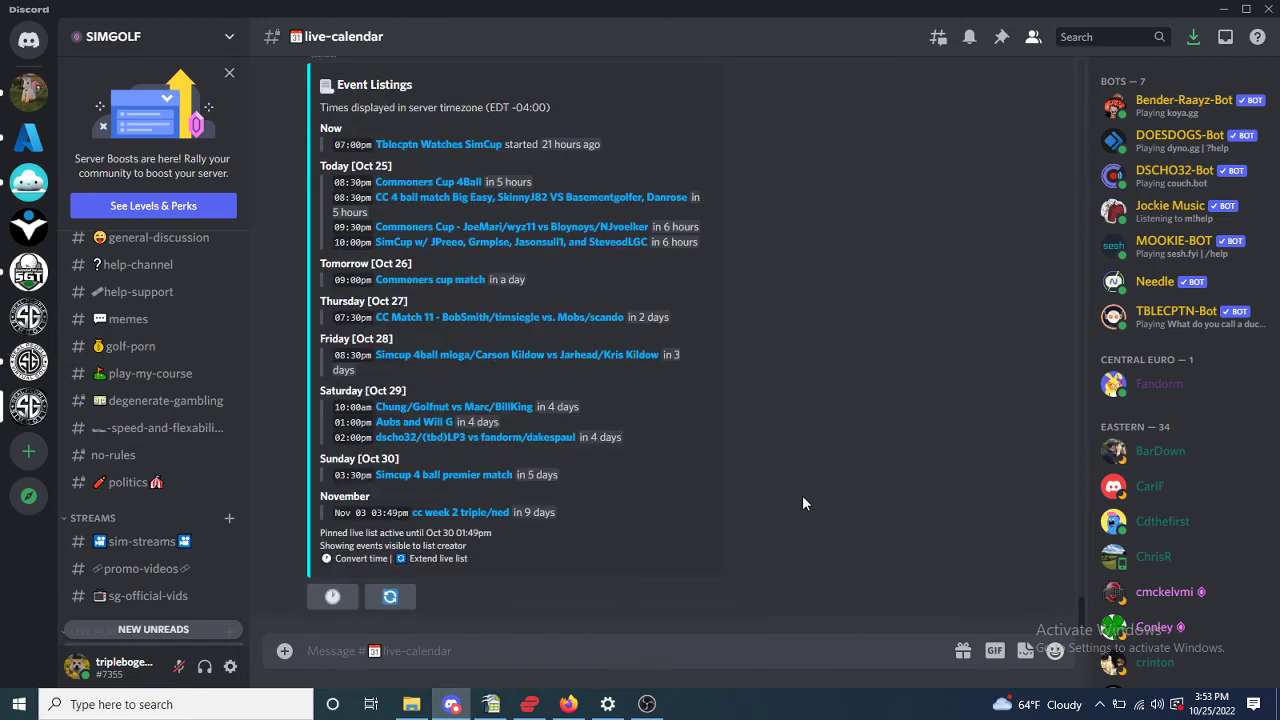
pyautogui.scroll(6, 802, 497)
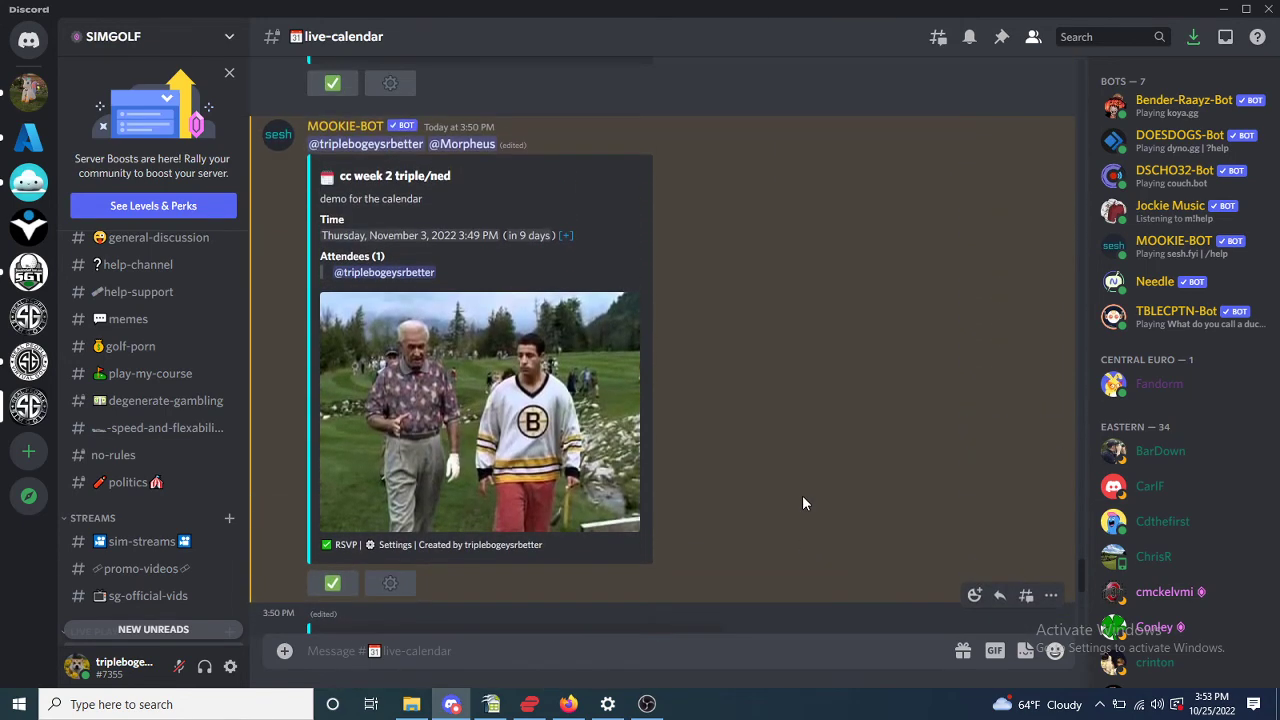
pyautogui.scroll(-7, 802, 503)
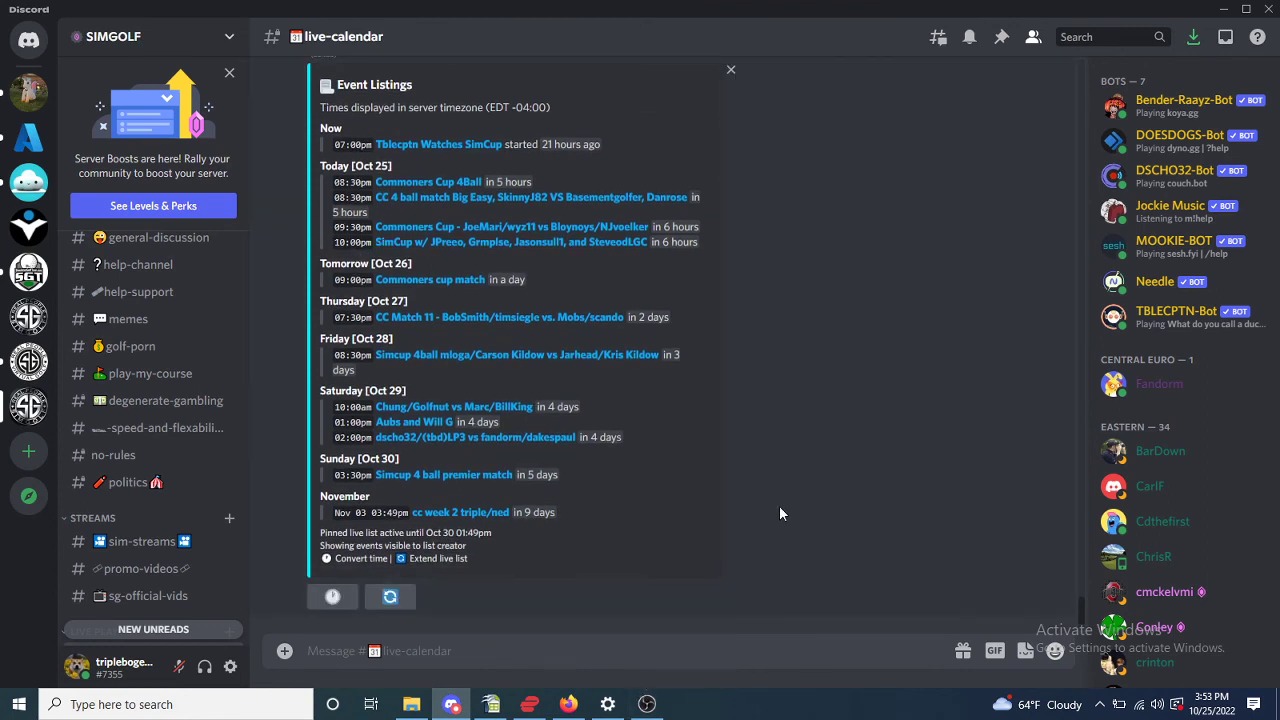
pyautogui.scroll(1, 779, 505)
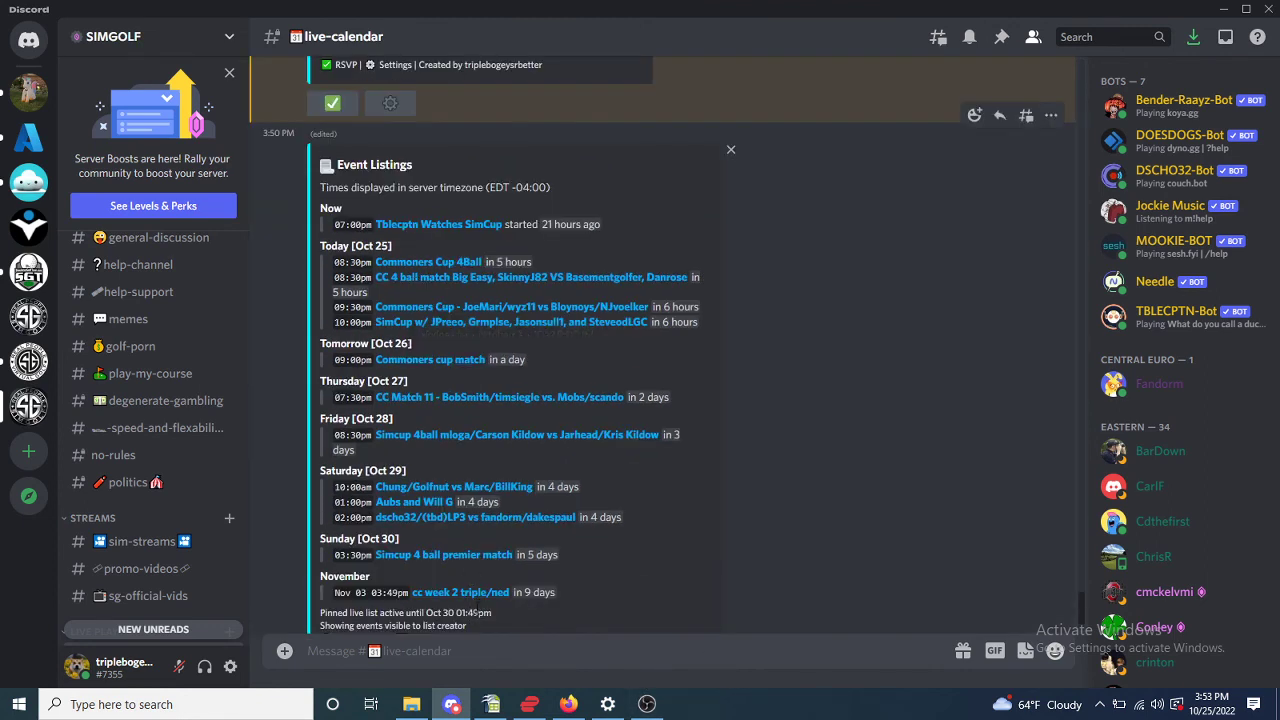
pyautogui.scroll(-1, 473, 578)
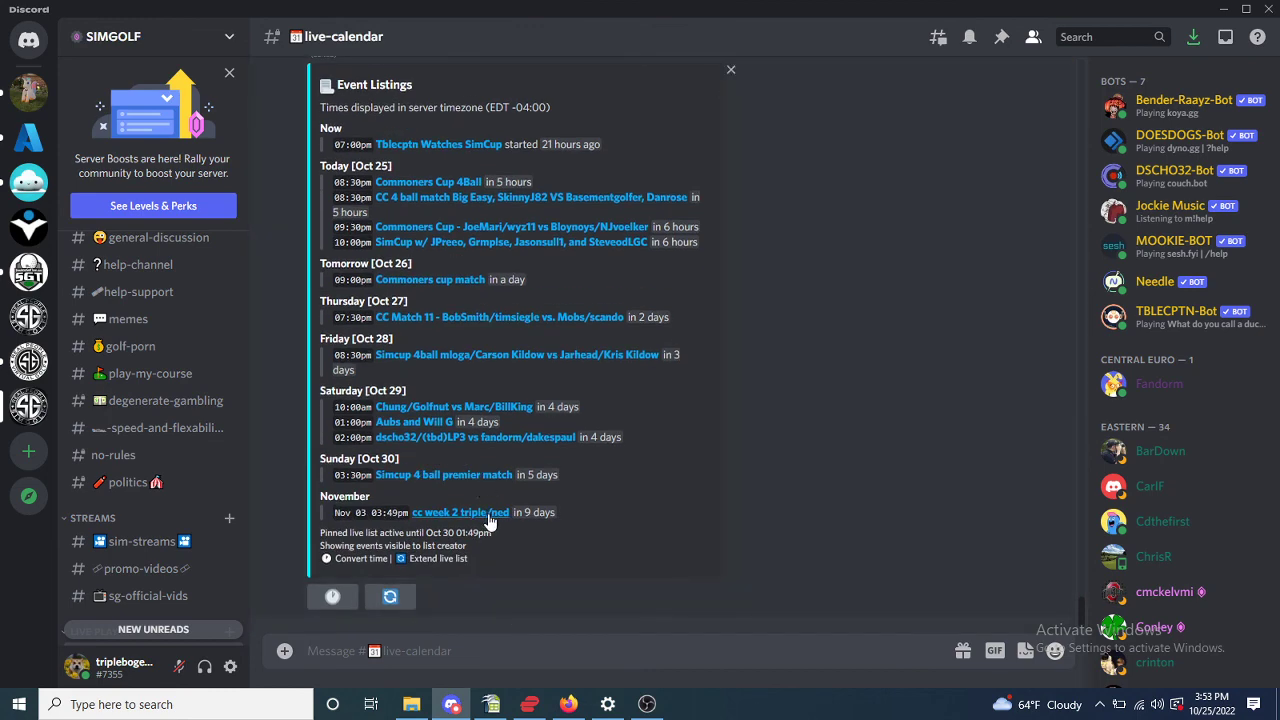
# Step: Jump to the cc week 2 event post with its Happy Gilmore image, then bring OBS forward
pyautogui.click(490, 514)
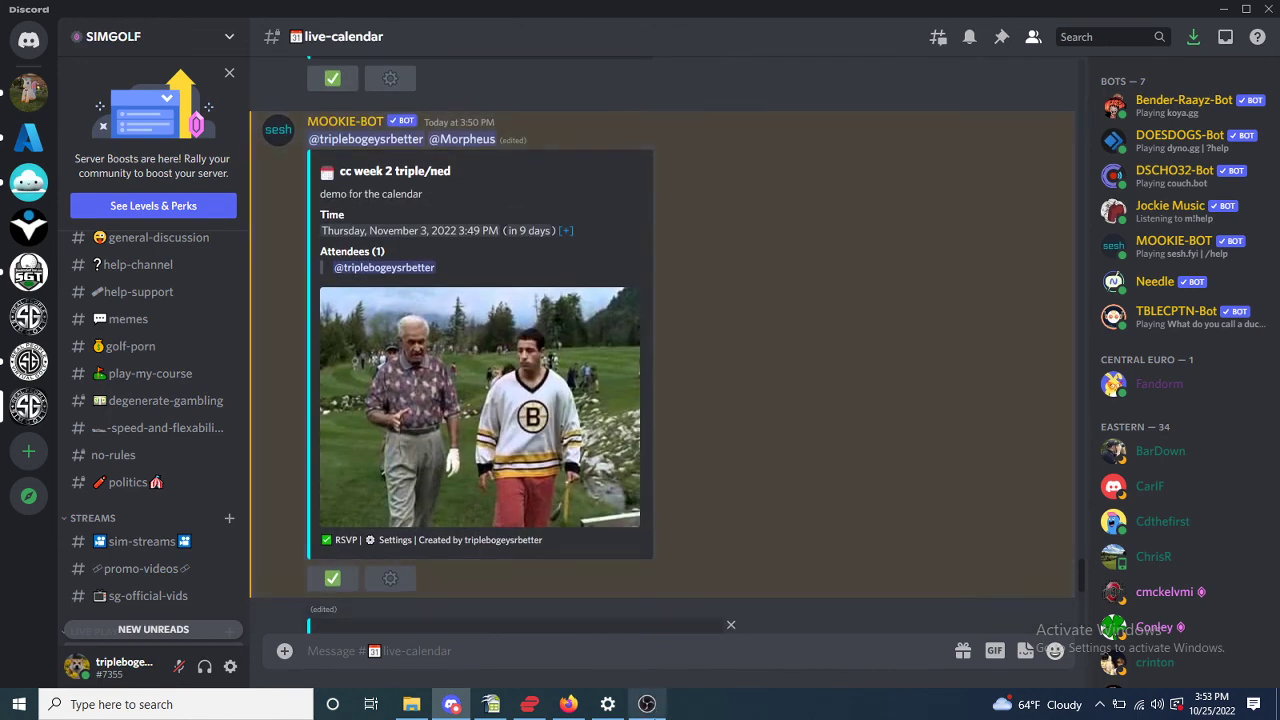
pyautogui.moveTo(651, 708)
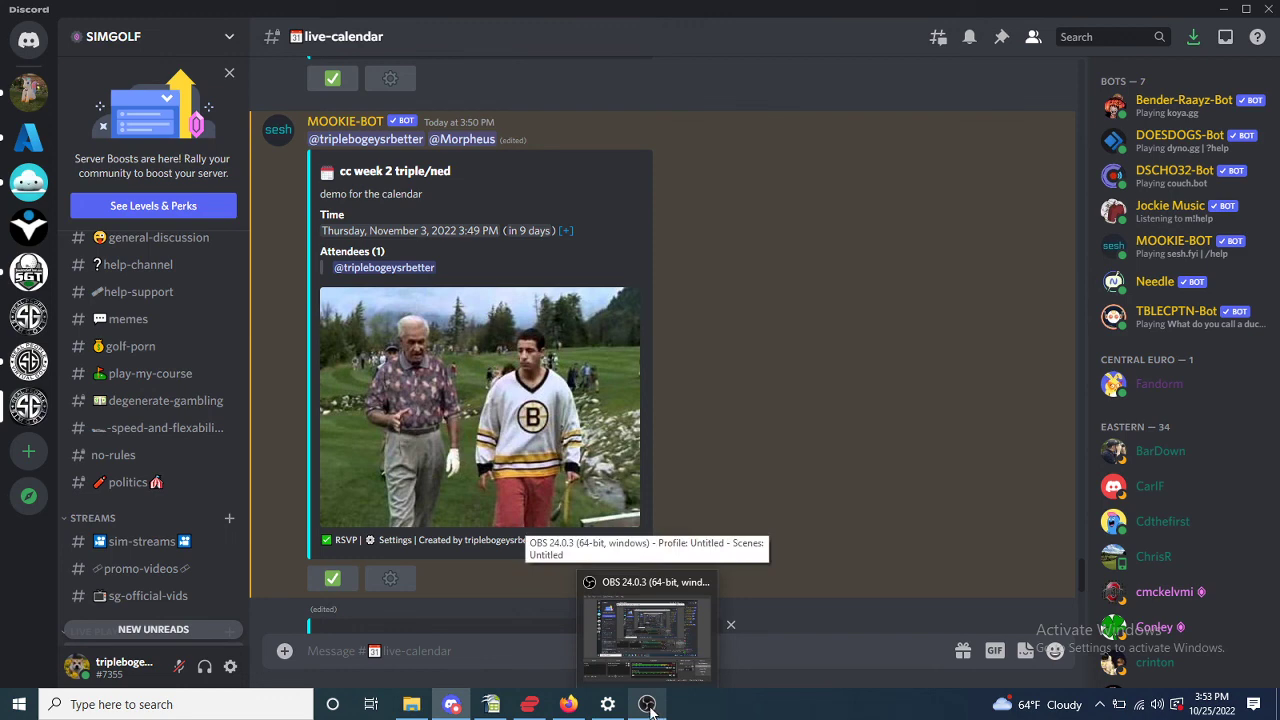
pyautogui.click(651, 705)
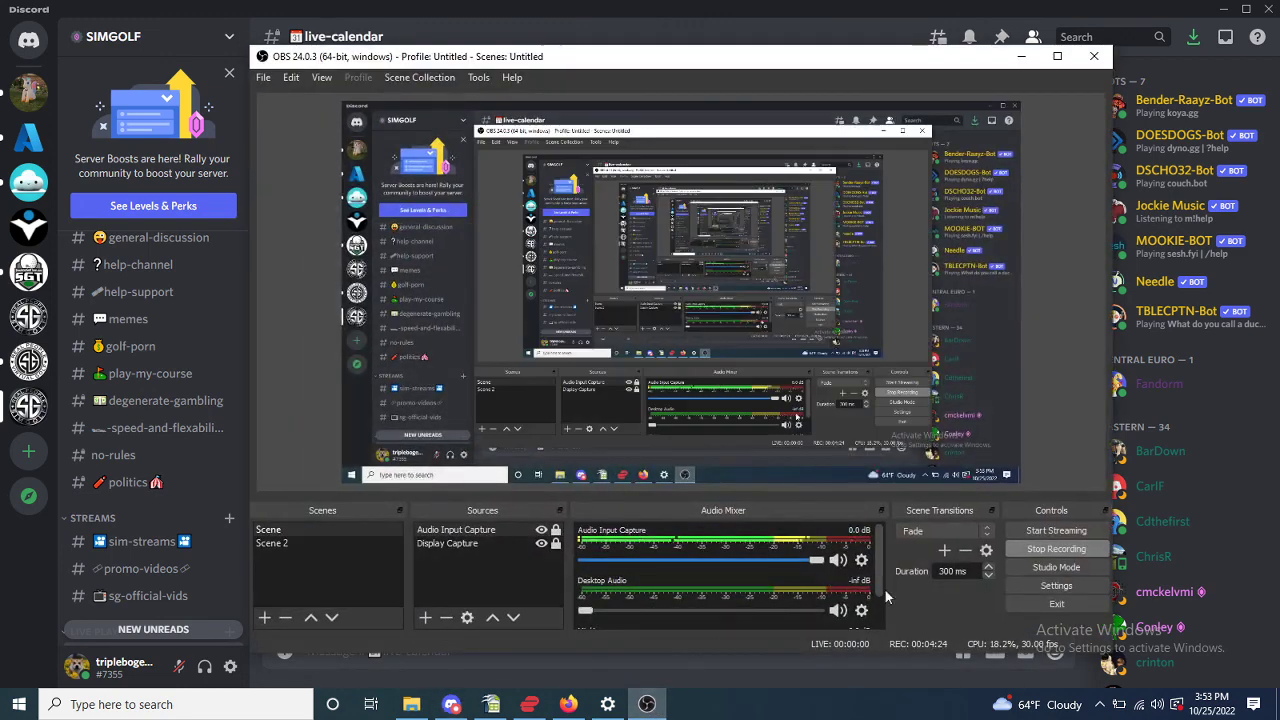